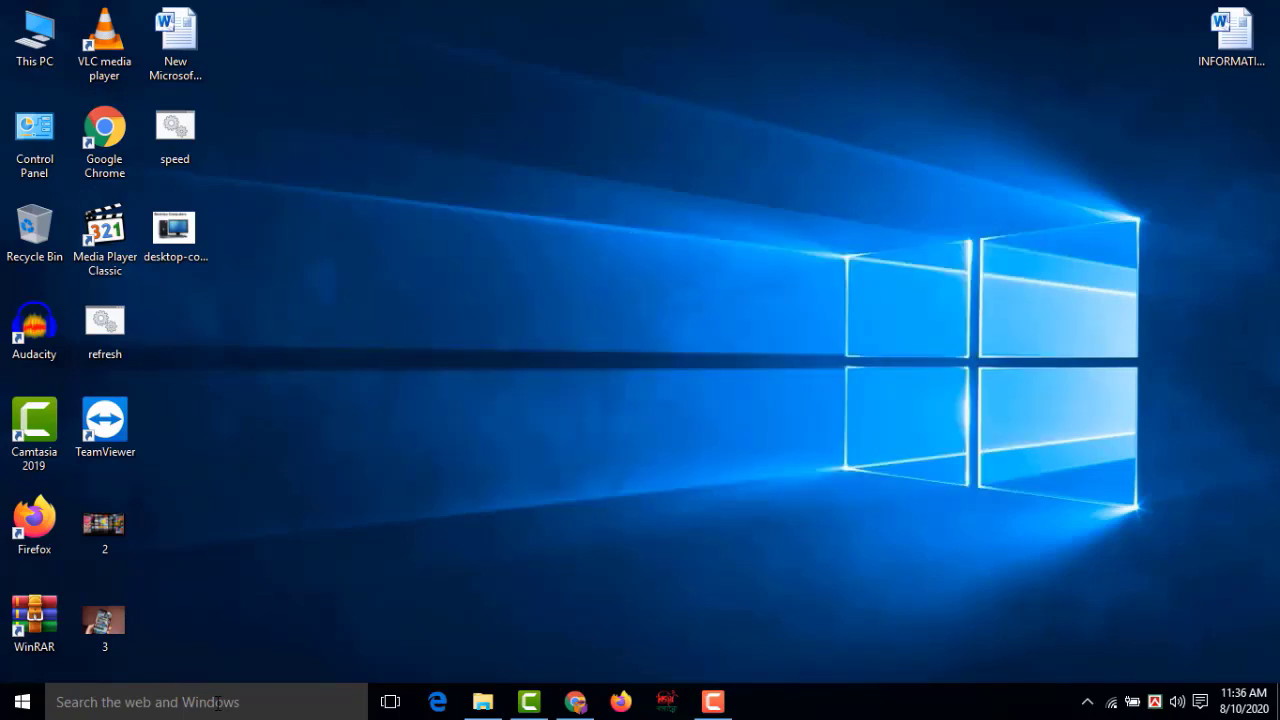
# Search Windows for the Services desktop app and open it
pyautogui.click(151, 702)
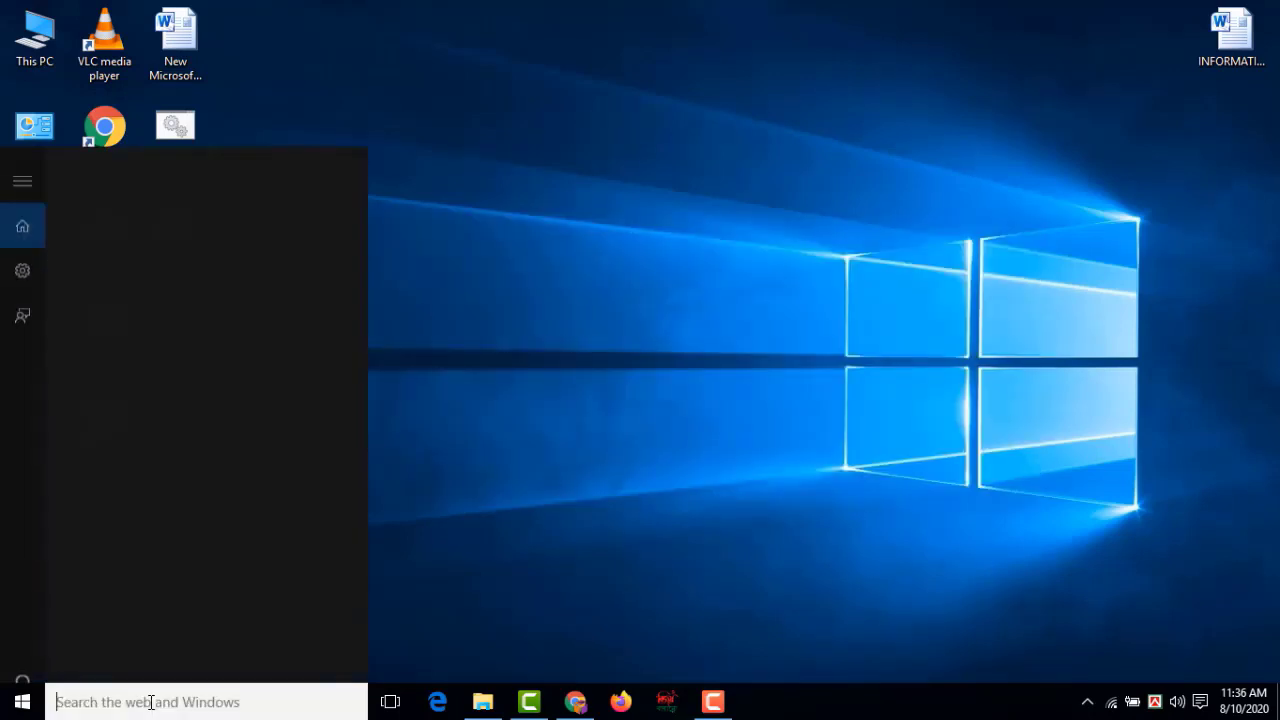
pyautogui.write('serviv')
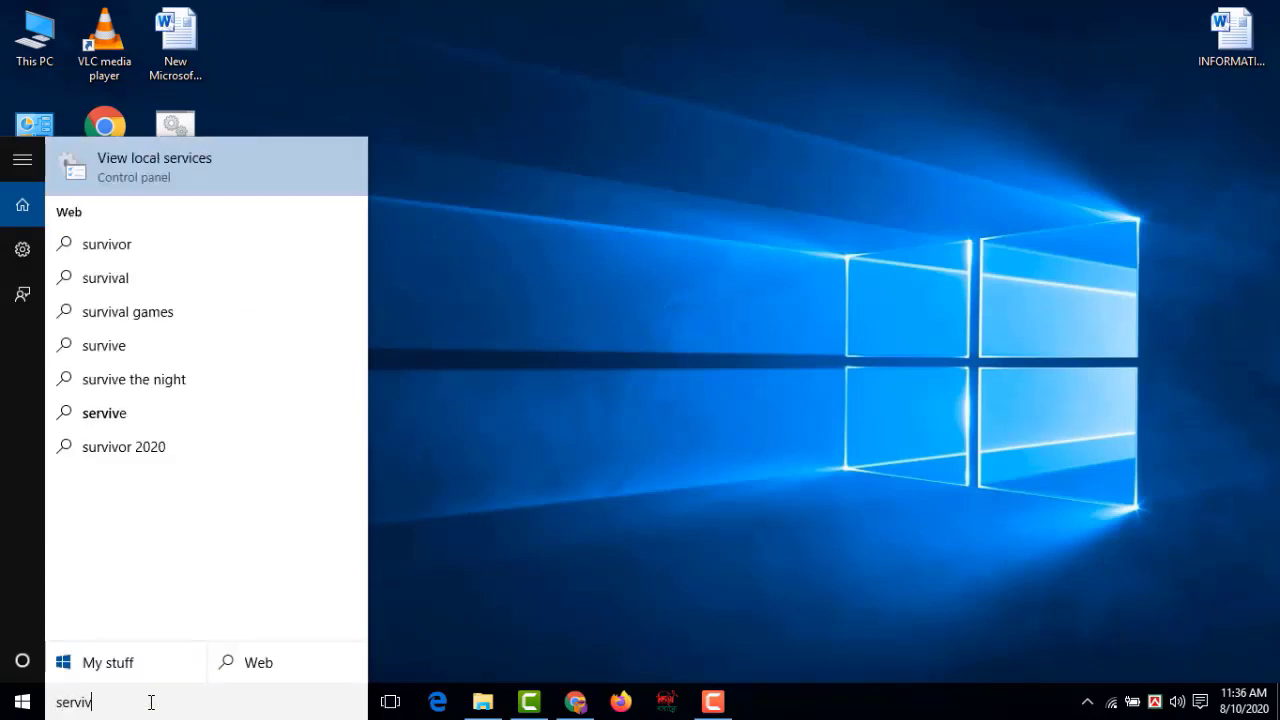
pyautogui.press('BackSpace')
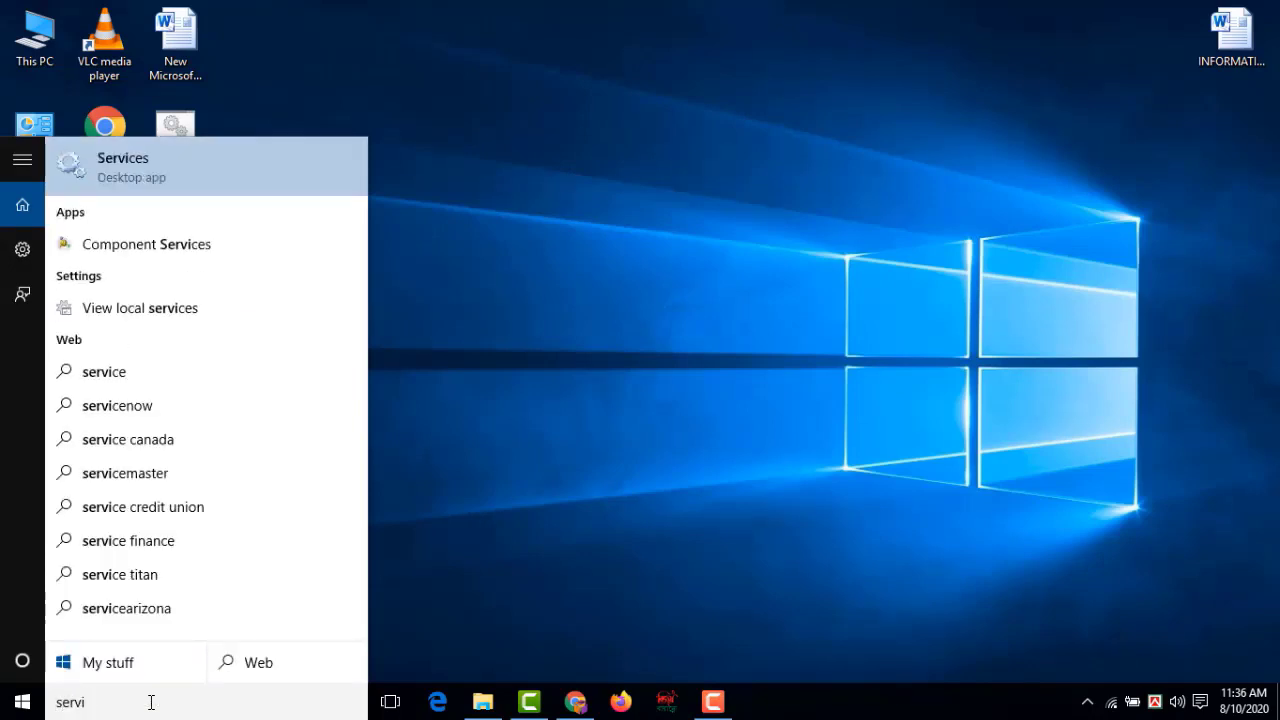
pyautogui.click(172, 177)
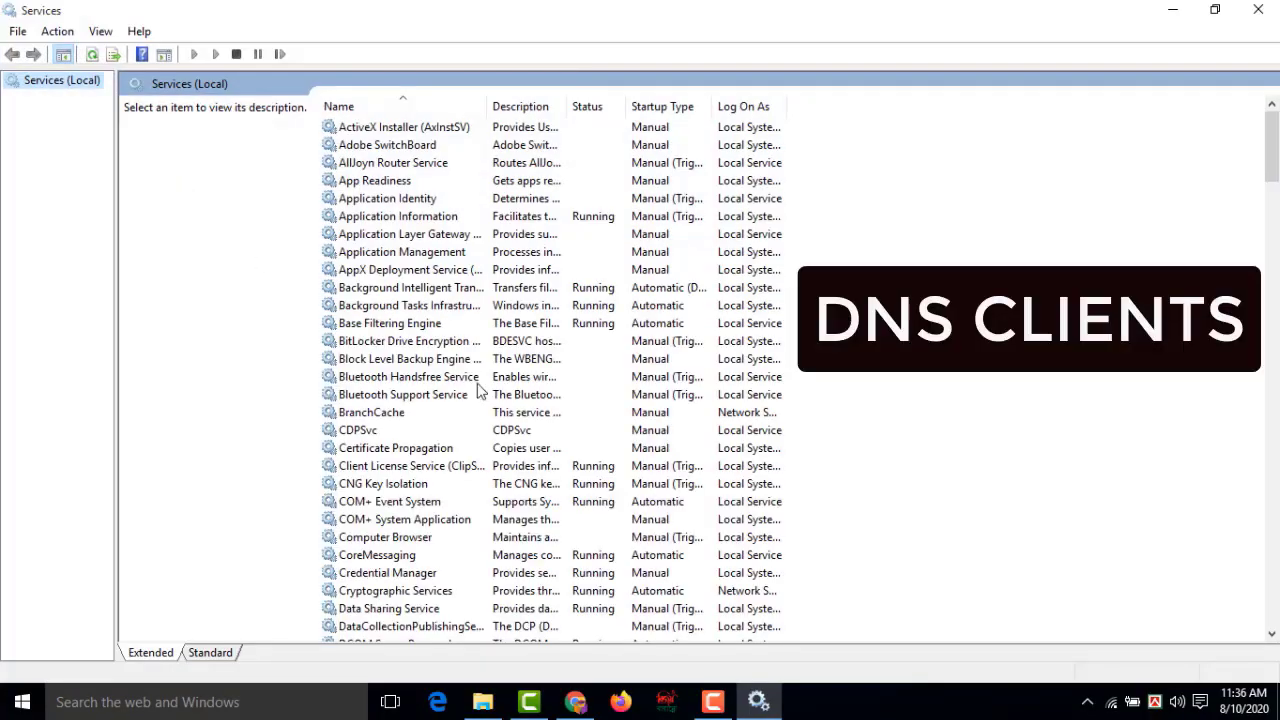
# Restart the DNS Client service and close the Services window
pyautogui.moveTo(1273, 175); pyautogui.dragTo(1273, 208)
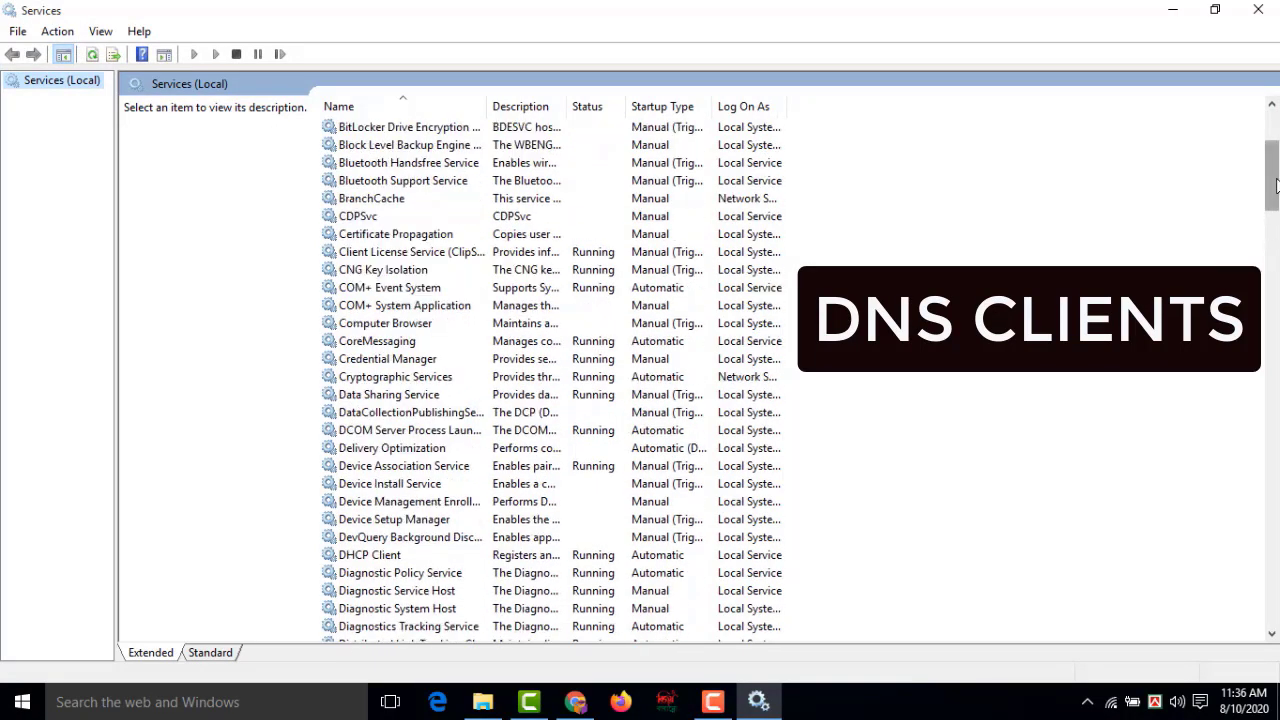
pyautogui.moveTo(1274, 188); pyautogui.dragTo(1275, 218)
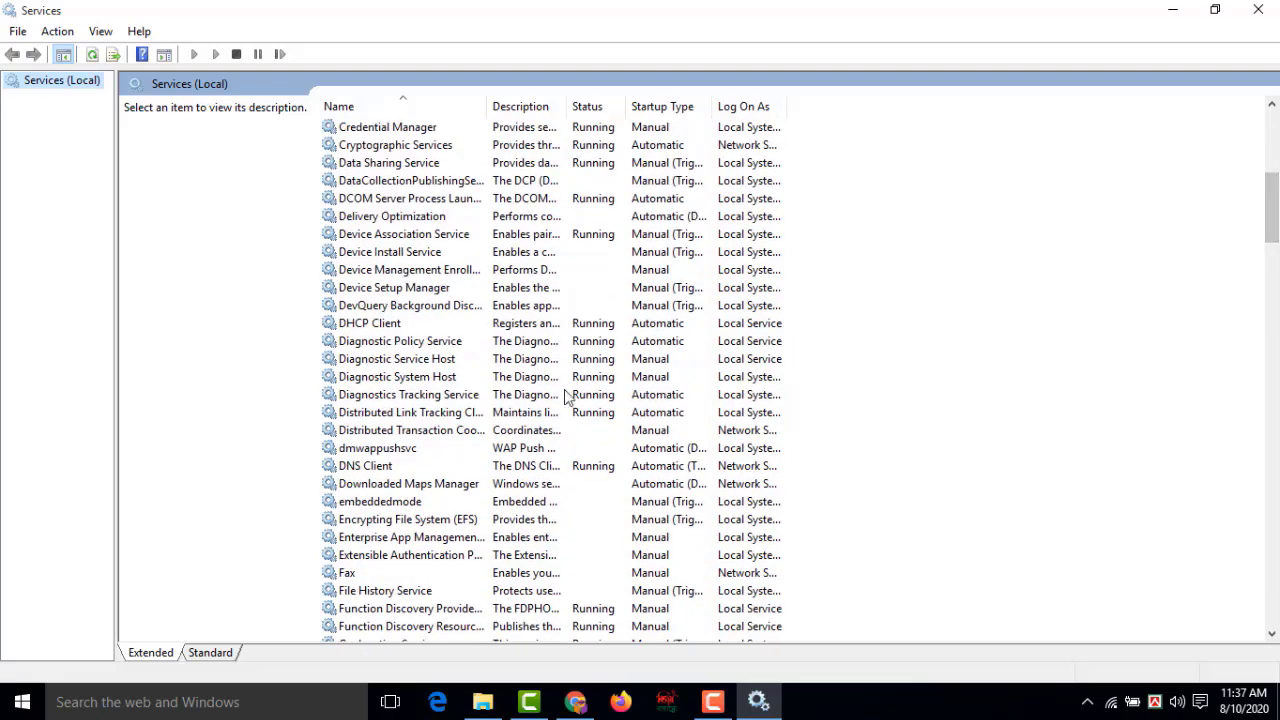
pyautogui.click(380, 469)
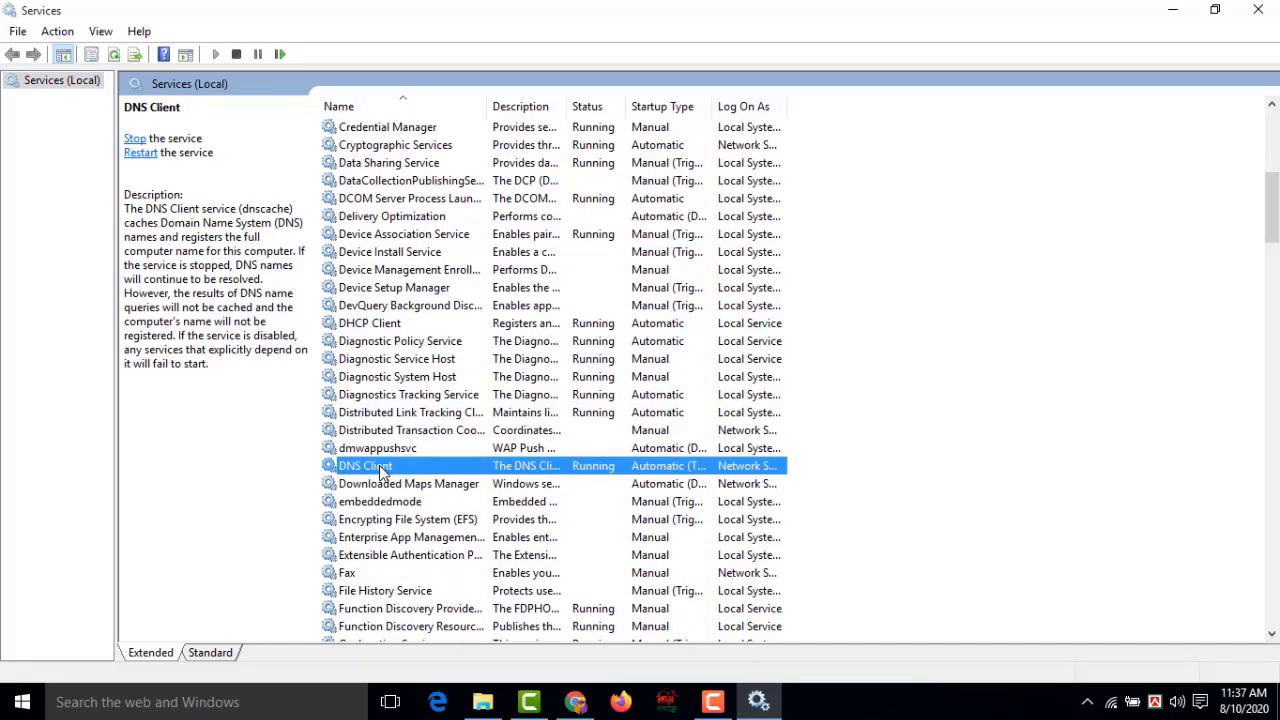
pyautogui.rightClick(379, 465)
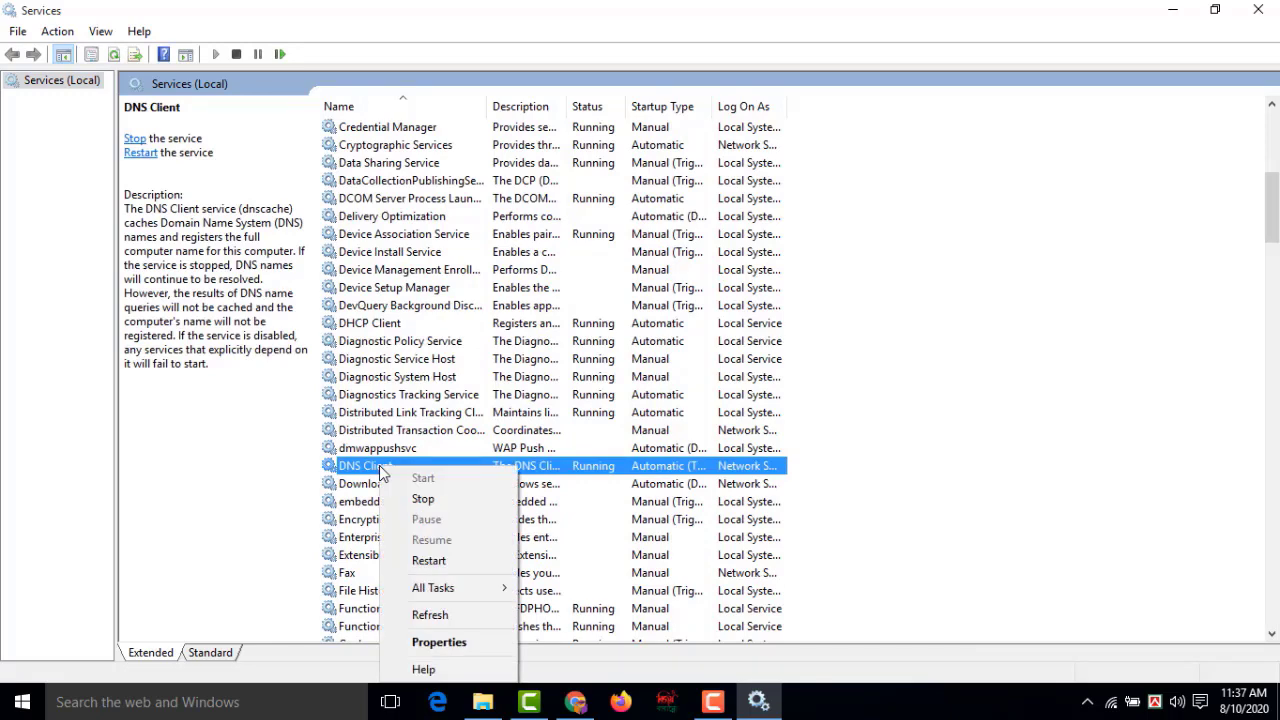
pyautogui.click(445, 560)
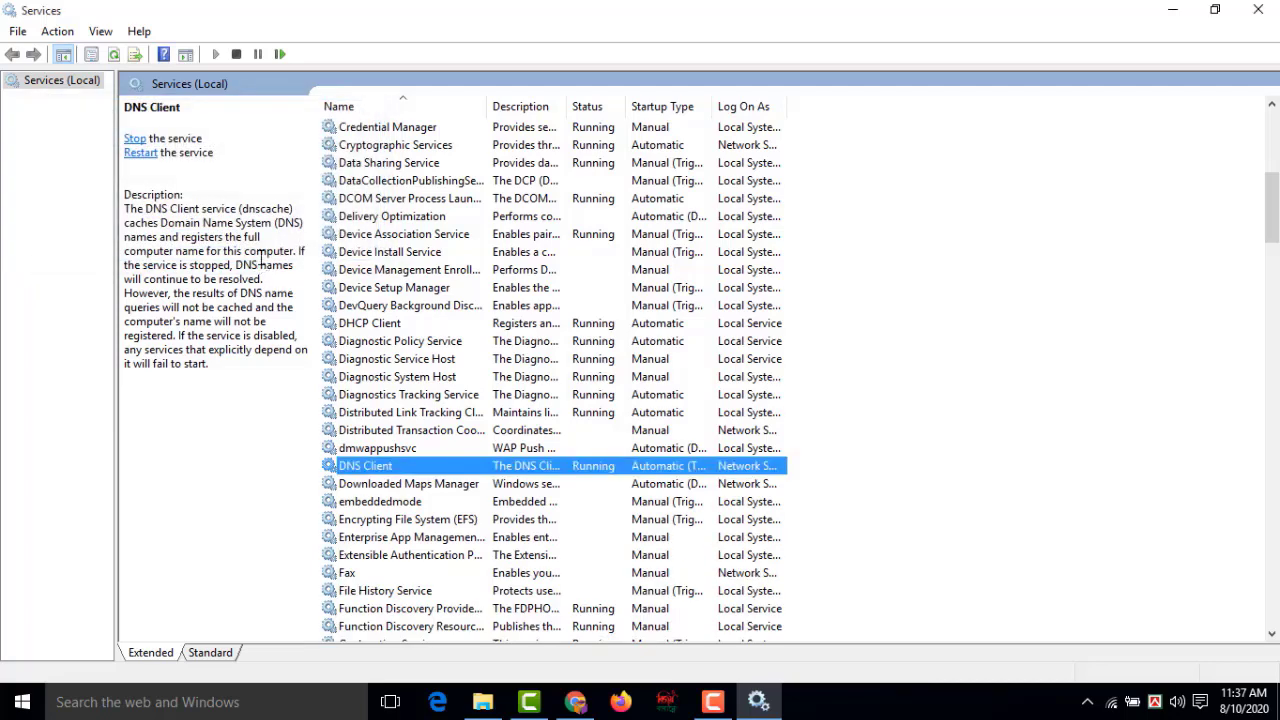
pyautogui.click(1264, 11)
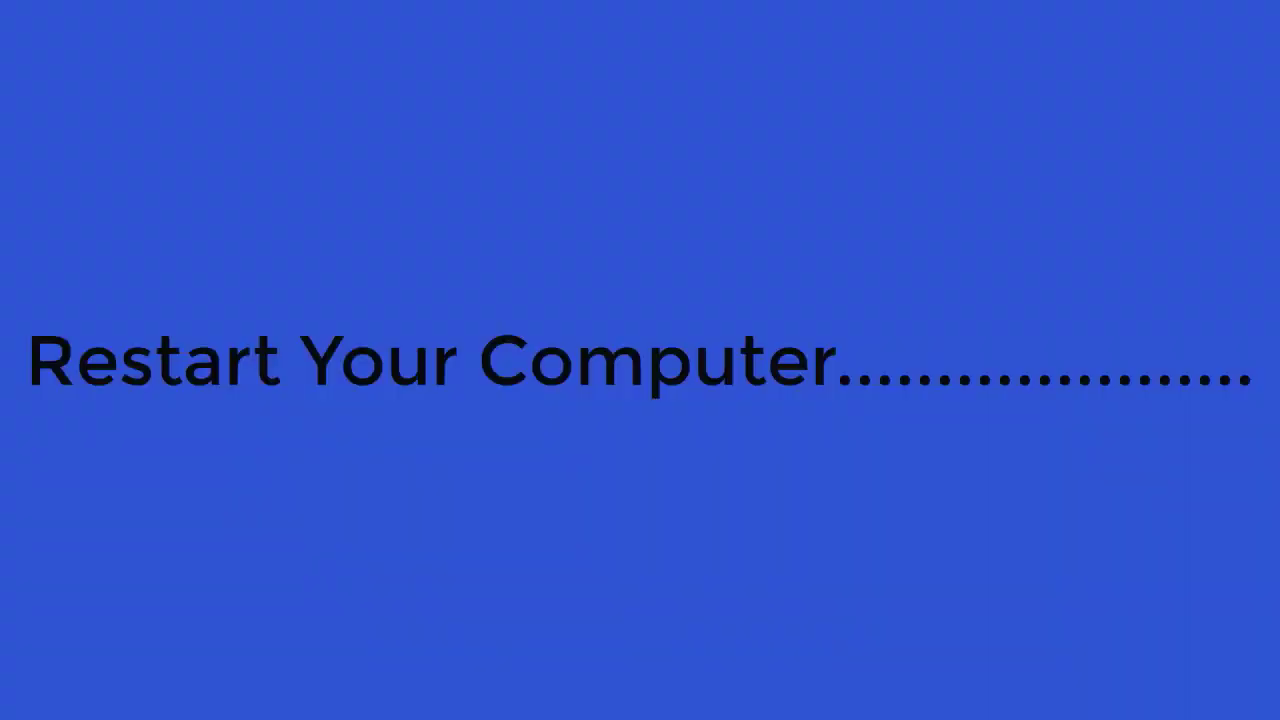
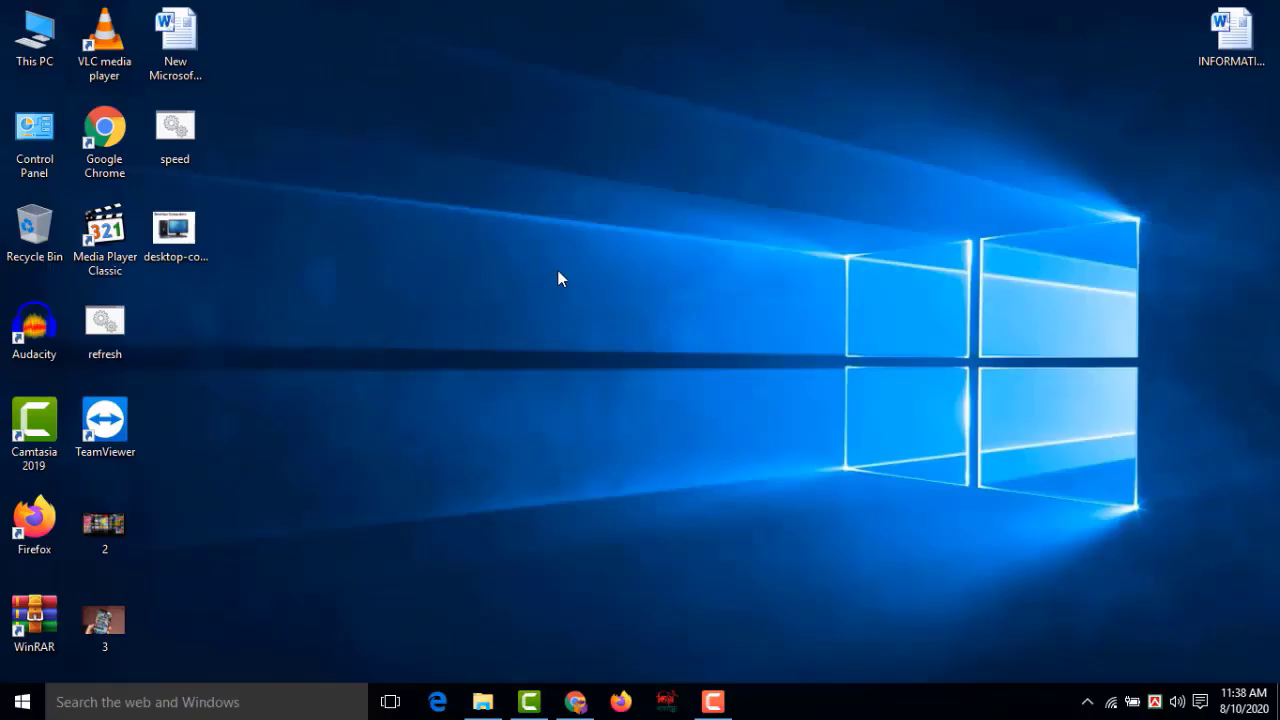
# Open Control Panel and go through Network and Internet and the Network and Sharing Center to the adapter settings
pyautogui.click(197, 697)
pyautogui.write('co')
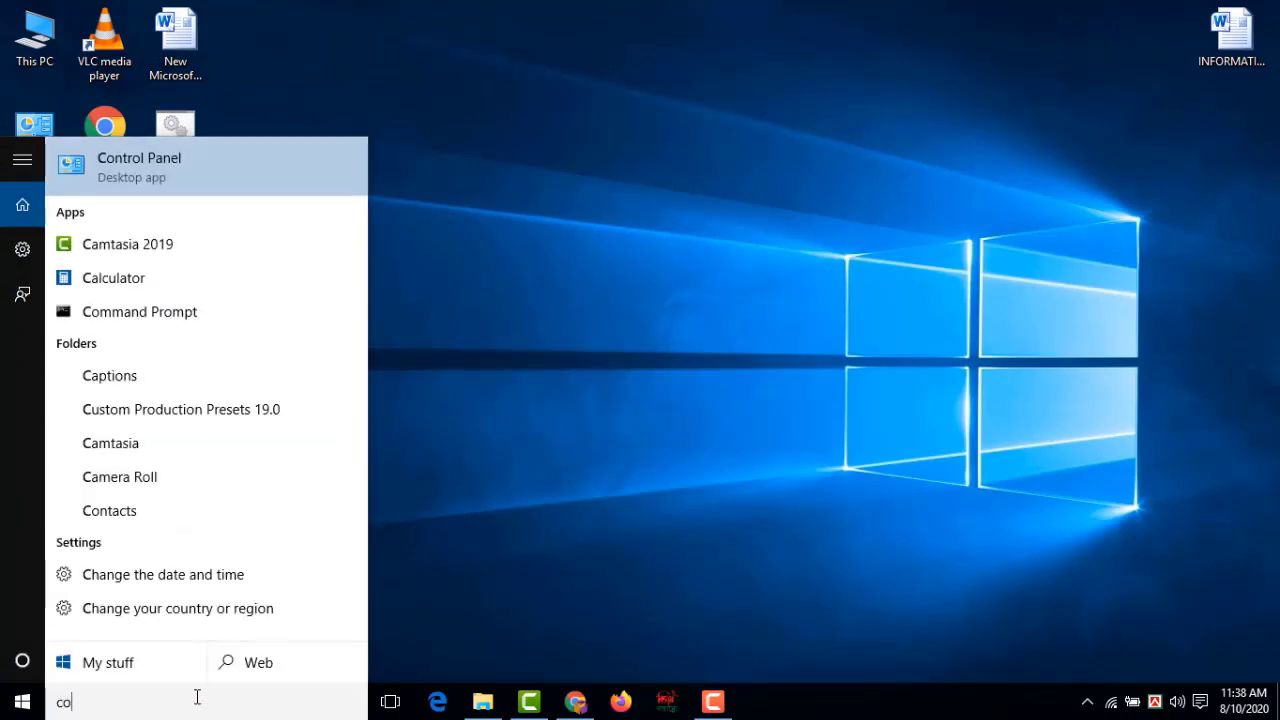
pyautogui.write('ntrol')
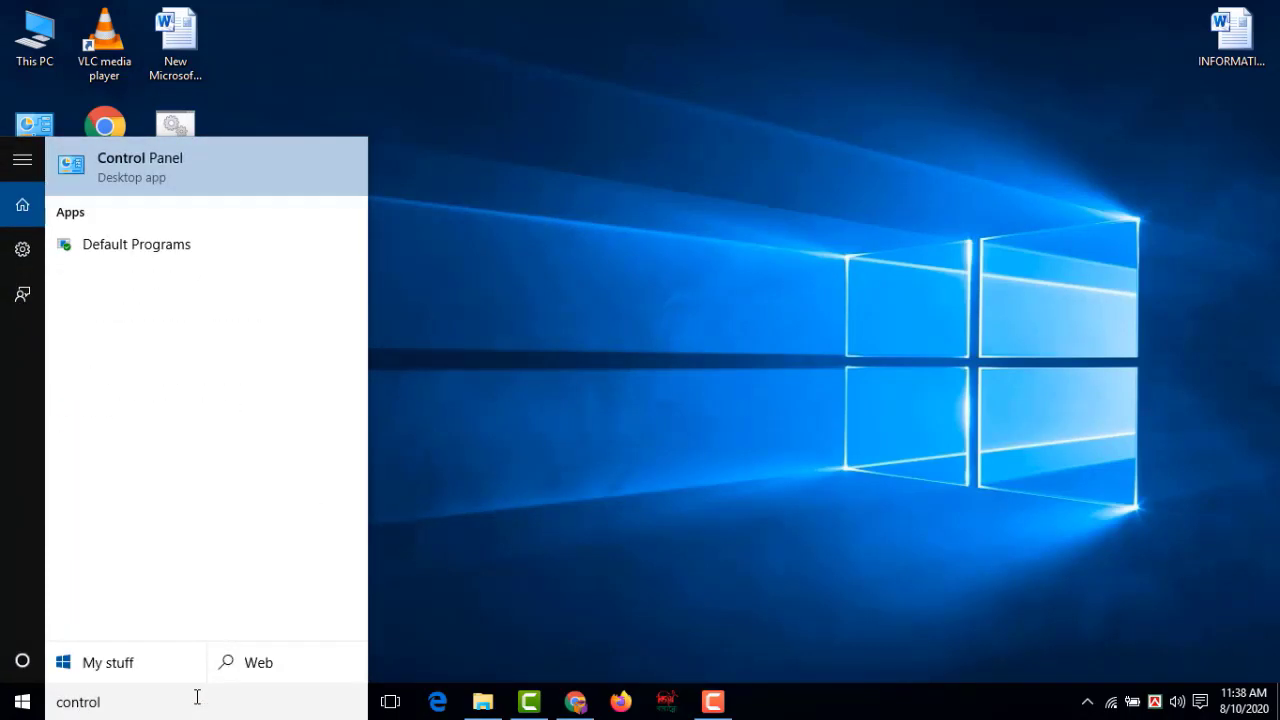
pyautogui.click(228, 190)
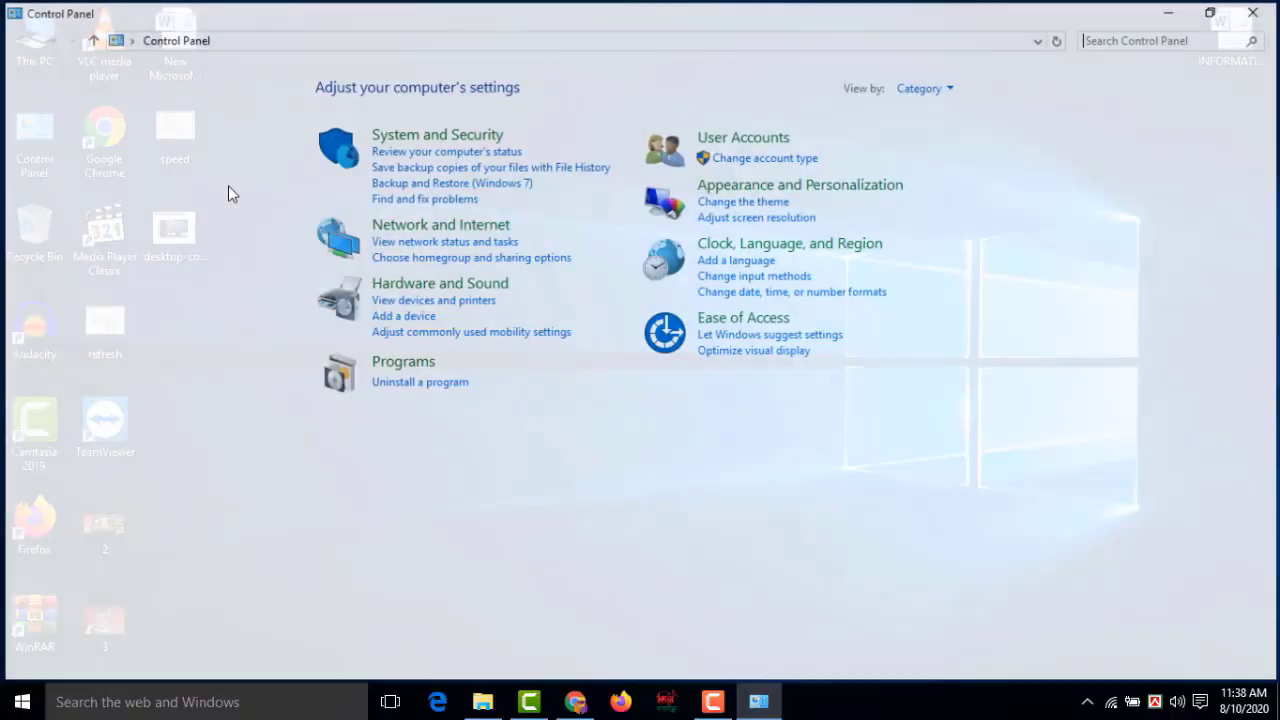
pyautogui.click(454, 225)
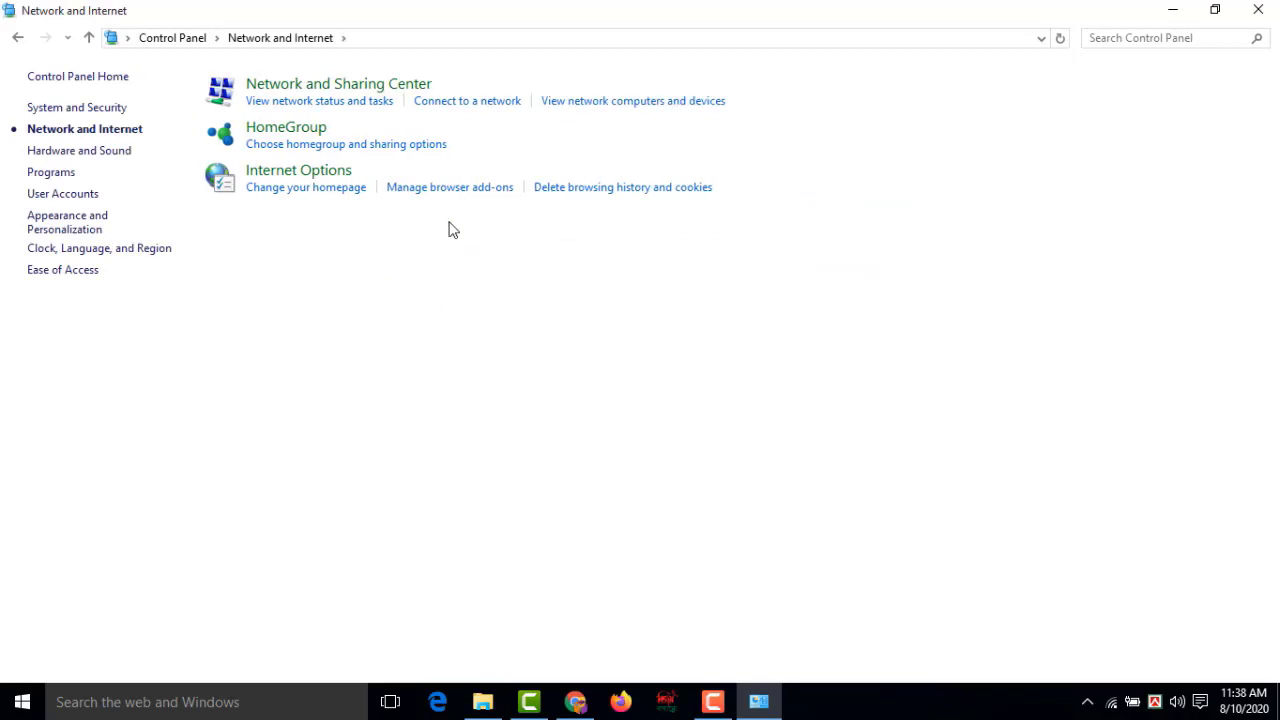
pyautogui.click(336, 86)
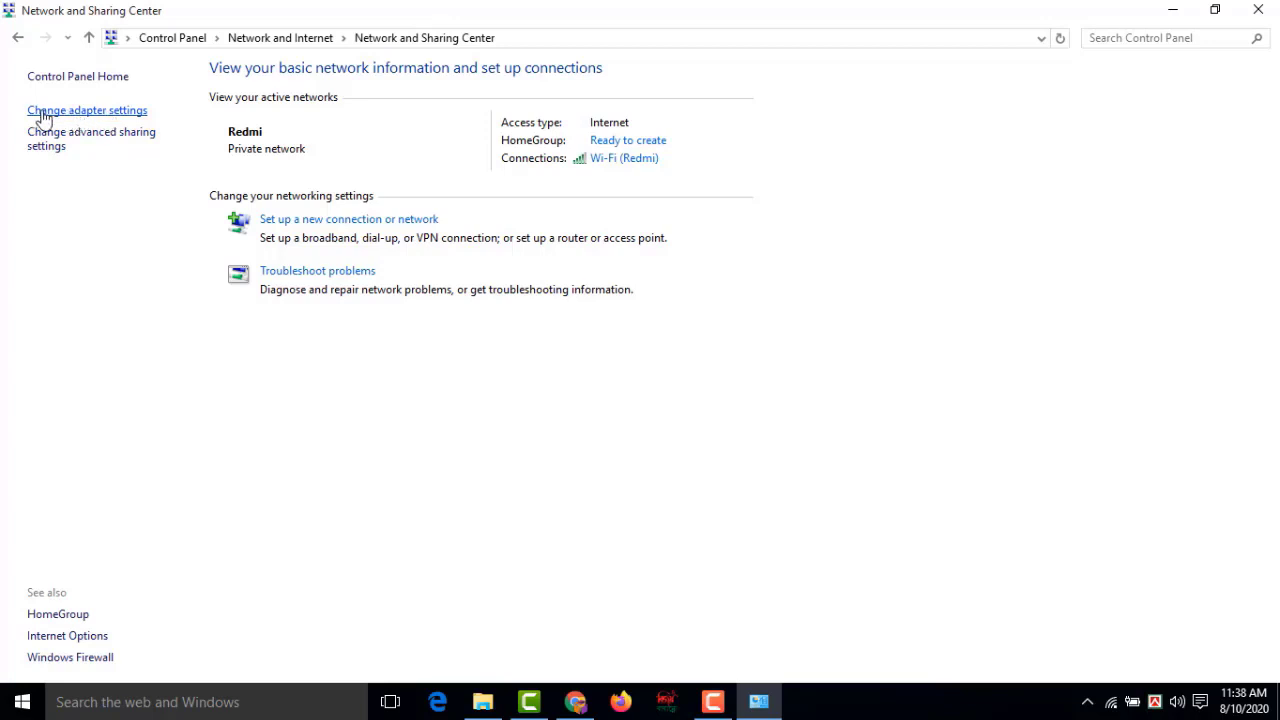
pyautogui.click(89, 111)
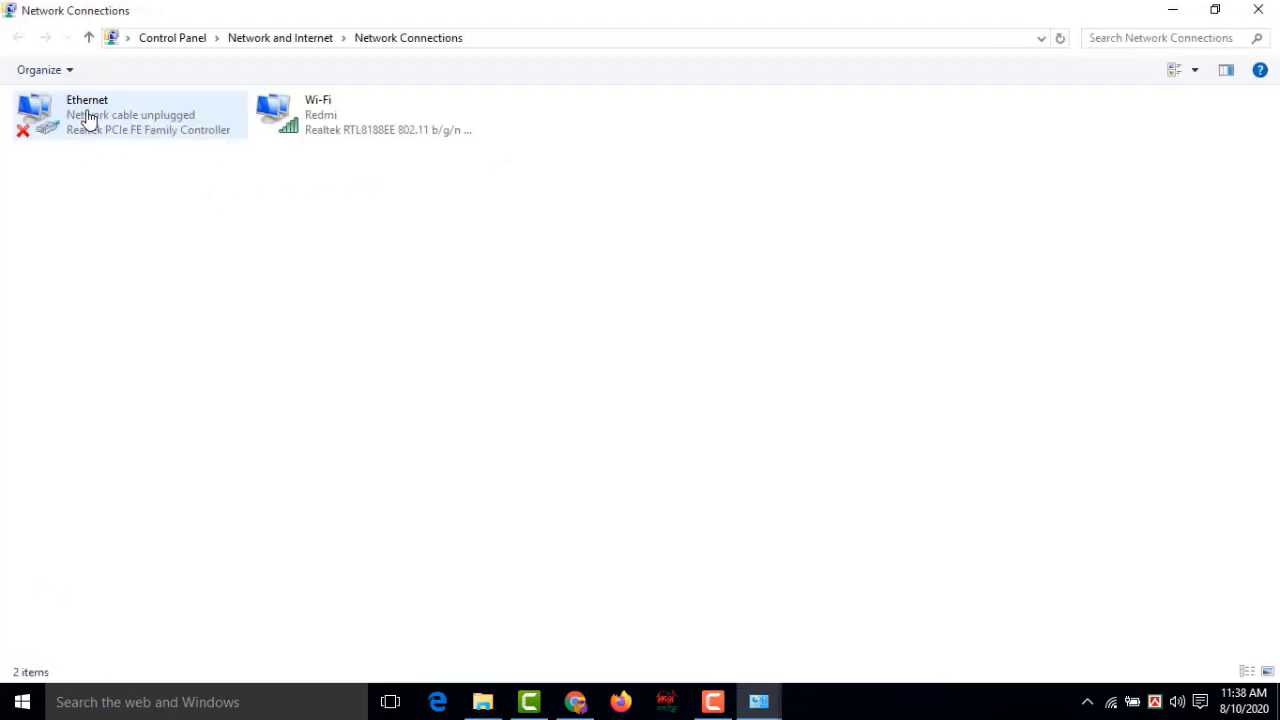
# Open the Internet Protocol Version 4 (TCP/IPv4) properties of the Wi-Fi adapter
pyautogui.click(327, 142)
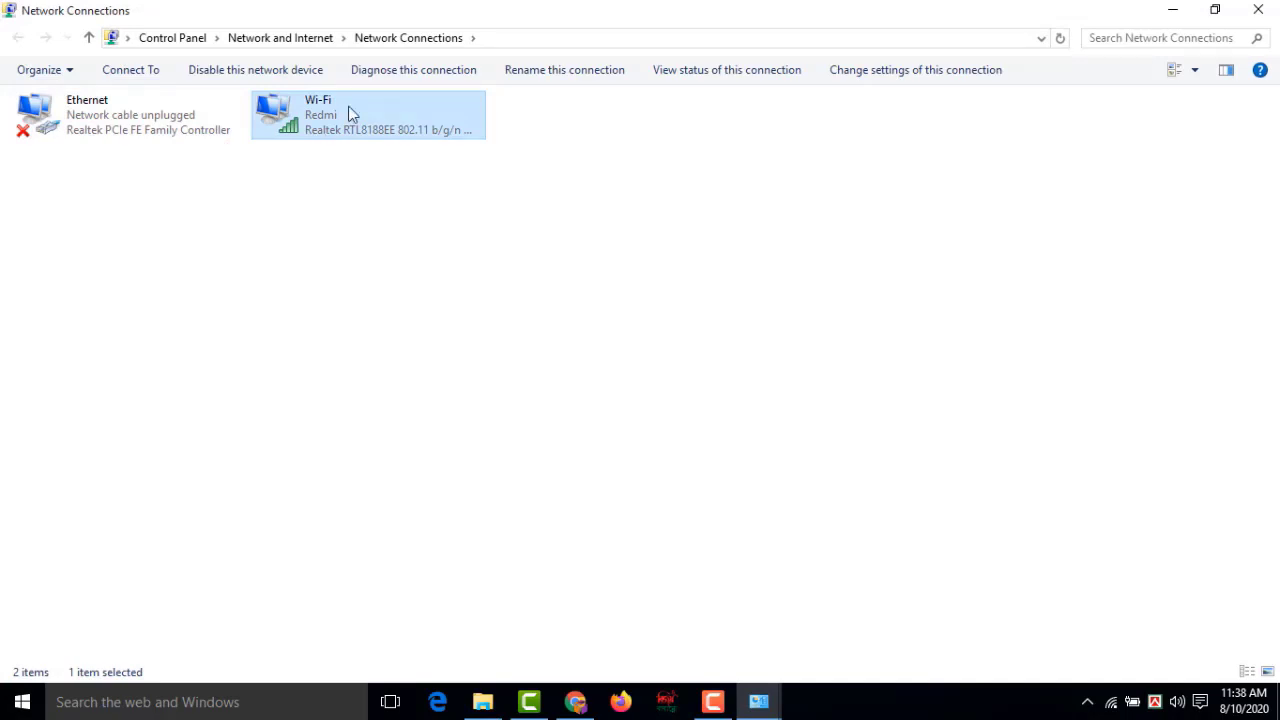
pyautogui.rightClick(348, 106)
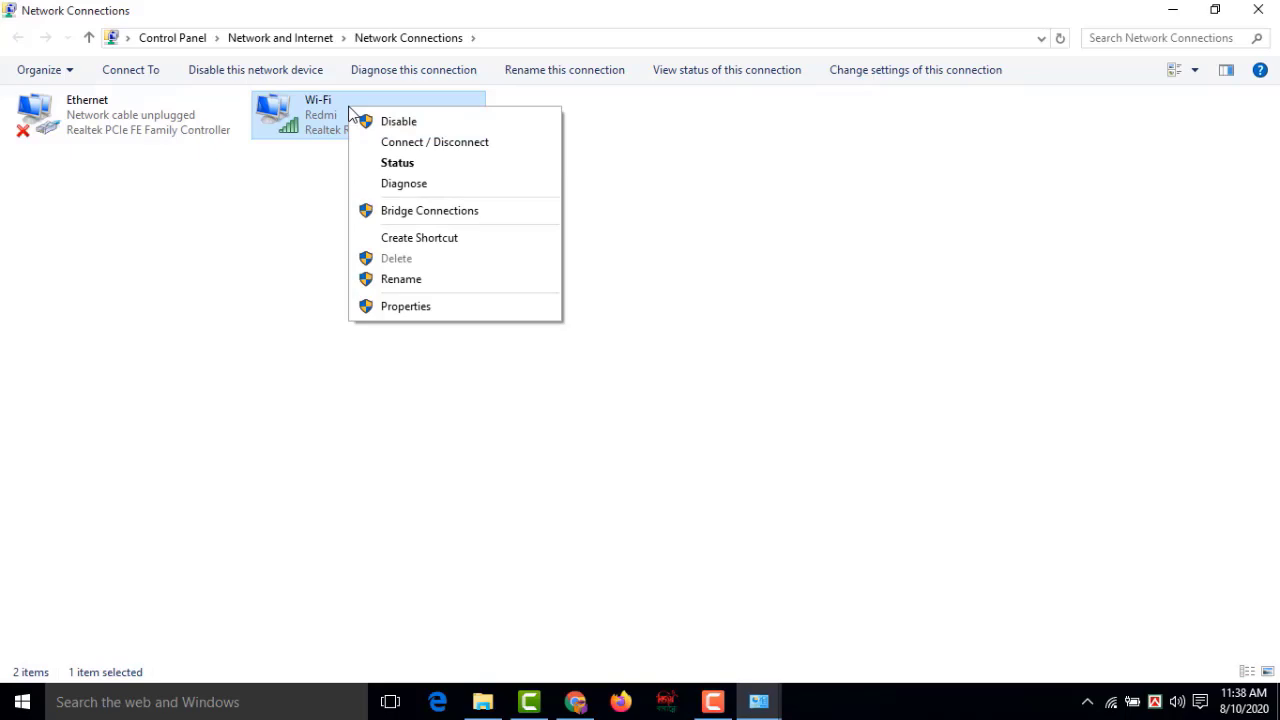
pyautogui.click(397, 306)
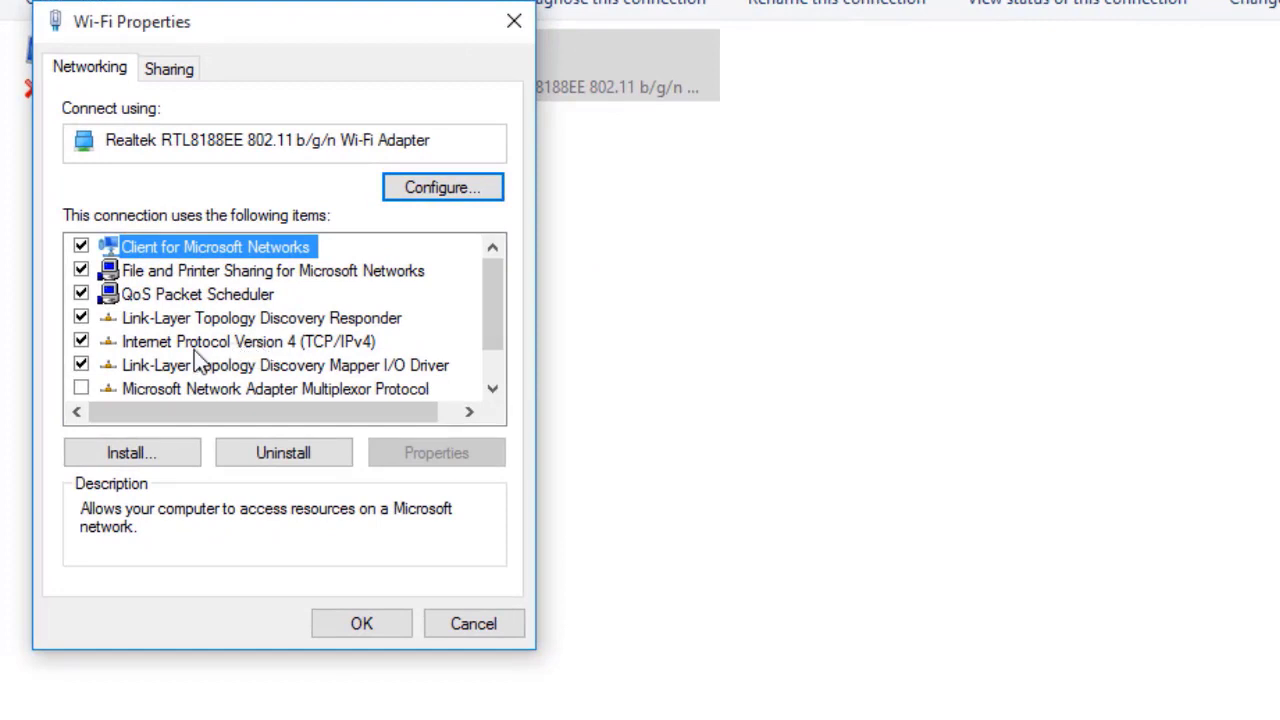
pyautogui.click(372, 343)
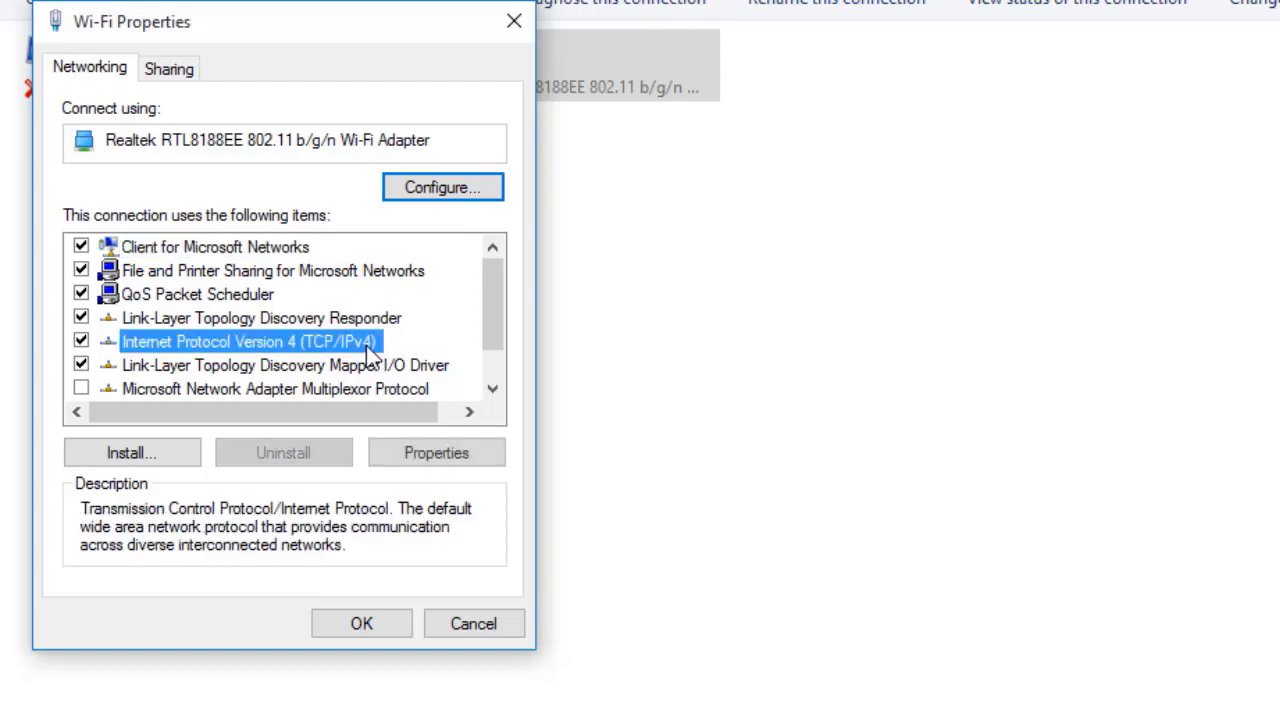
pyautogui.click(437, 455)
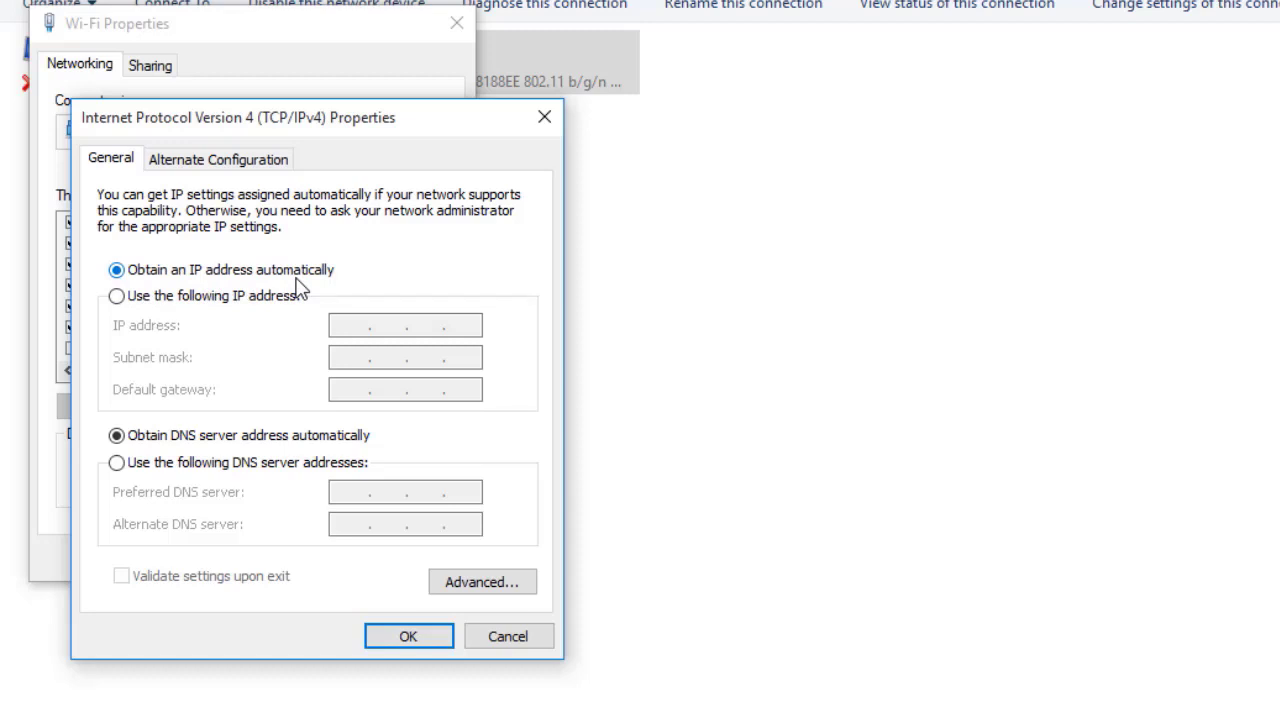
# Set the preferred DNS server to 8.8.8.8 and the alternate to 8.8.4.4, with settings validated upon exit, and apply the Wi-Fi properties
pyautogui.click(117, 466)
pyautogui.click(356, 492)
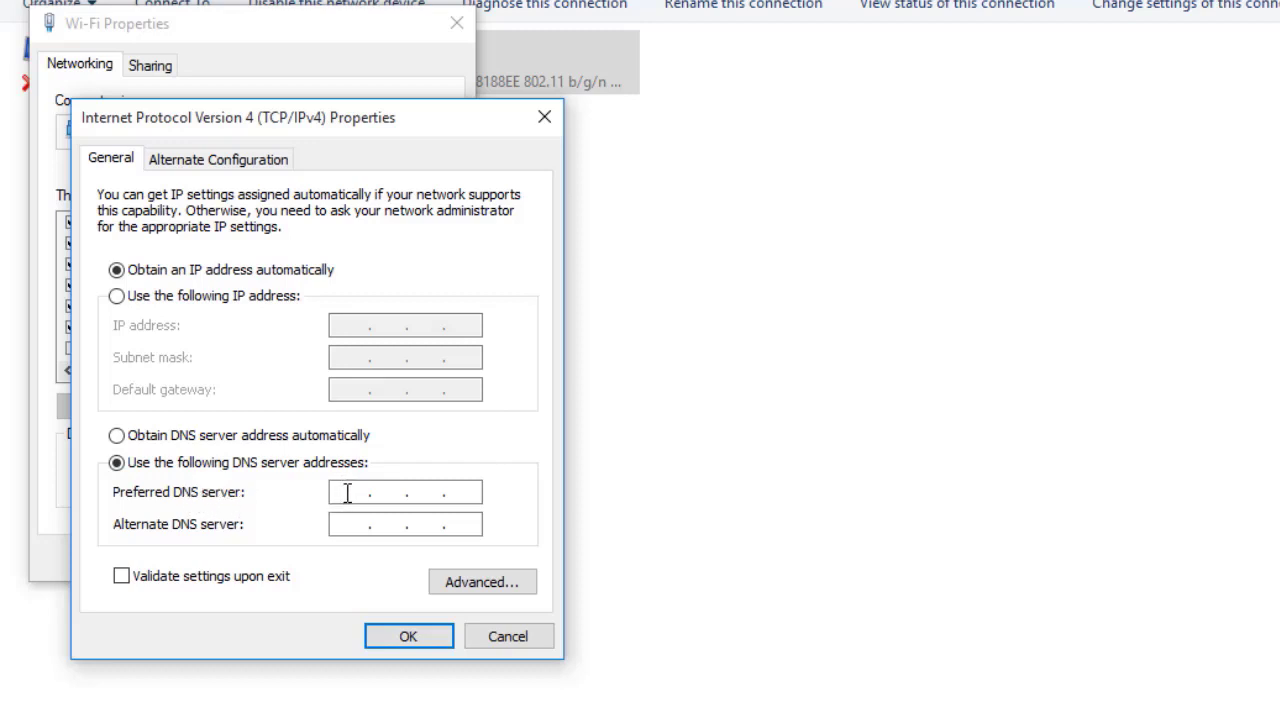
pyautogui.write('8.8.8.8')
pyautogui.click(361, 534)
pyautogui.write('8.8.4.4')
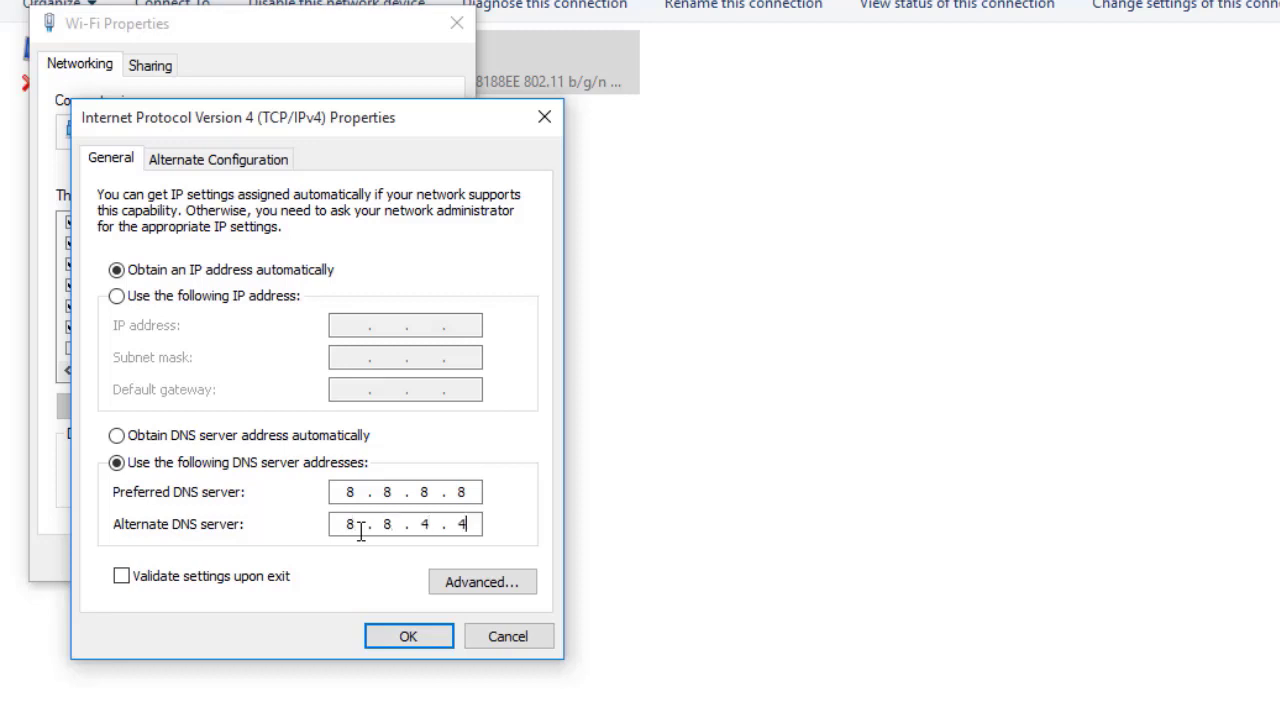
pyautogui.click(122, 579)
pyautogui.click(401, 637)
pyautogui.click(322, 559)
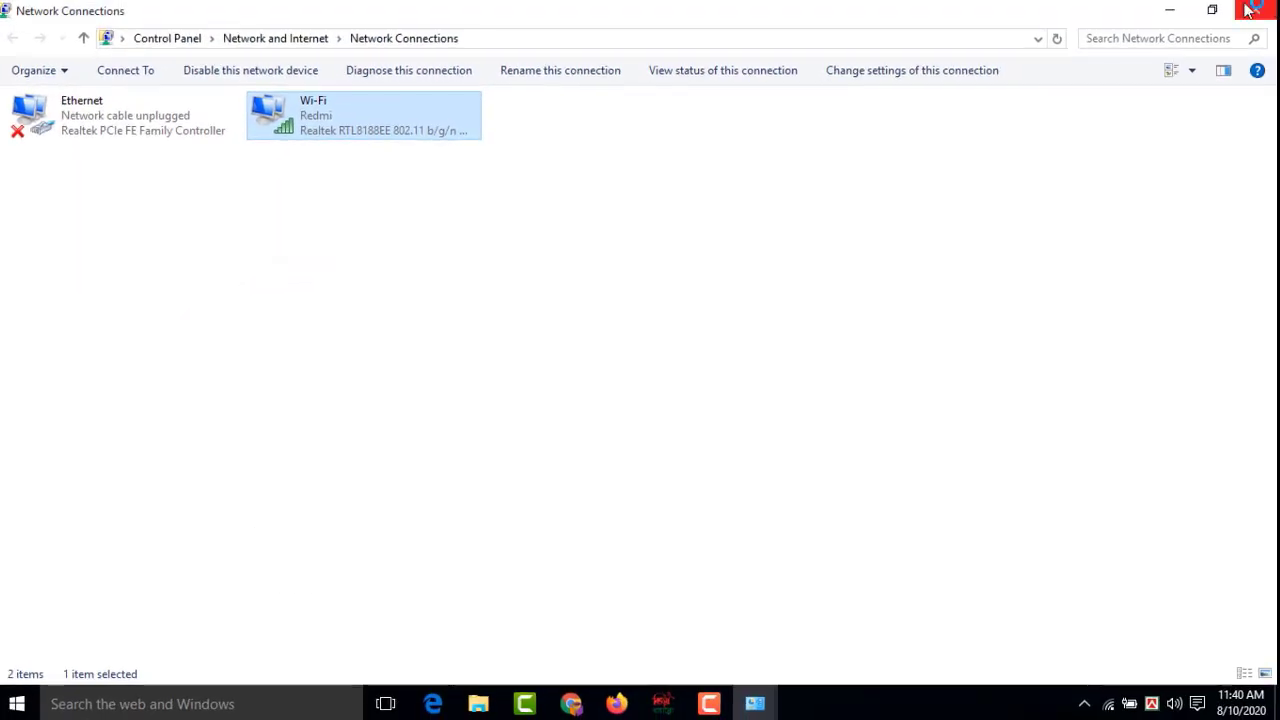
# Close the Network Connections window and the Windows Network Diagnostics troubleshooter
pyautogui.click(1247, 10)
pyautogui.click(1255, 10)
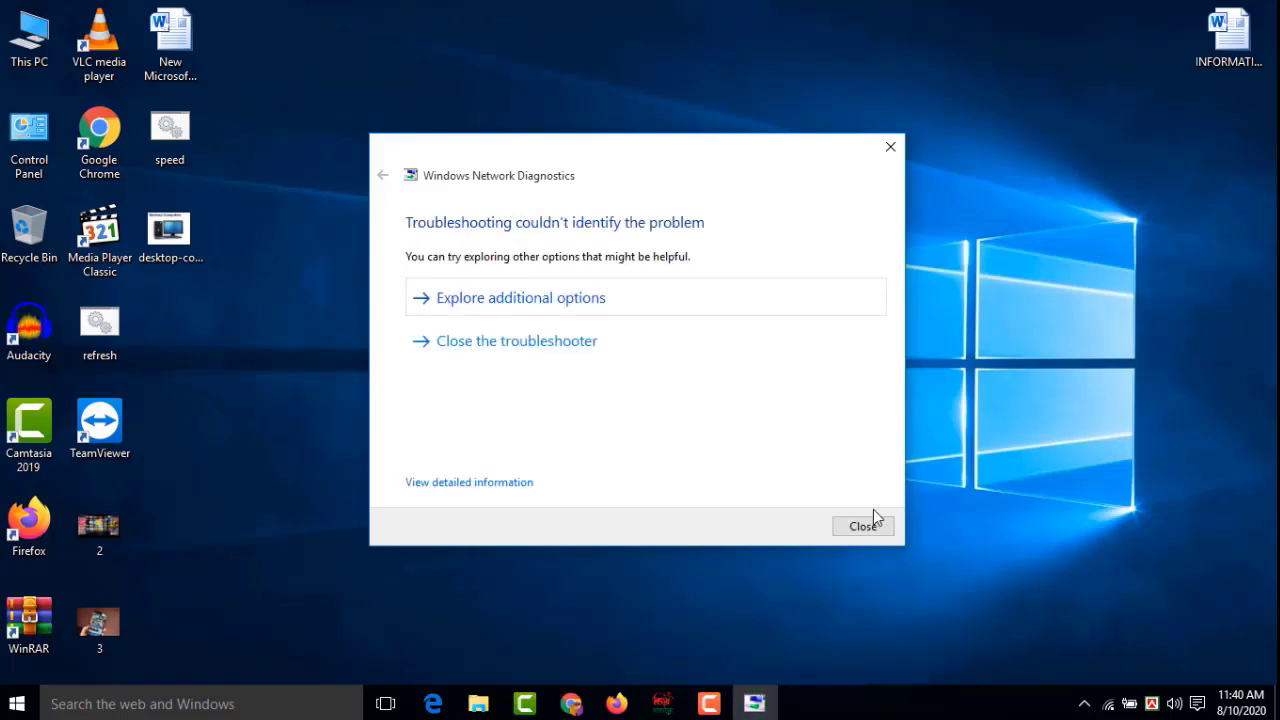
pyautogui.click(864, 524)
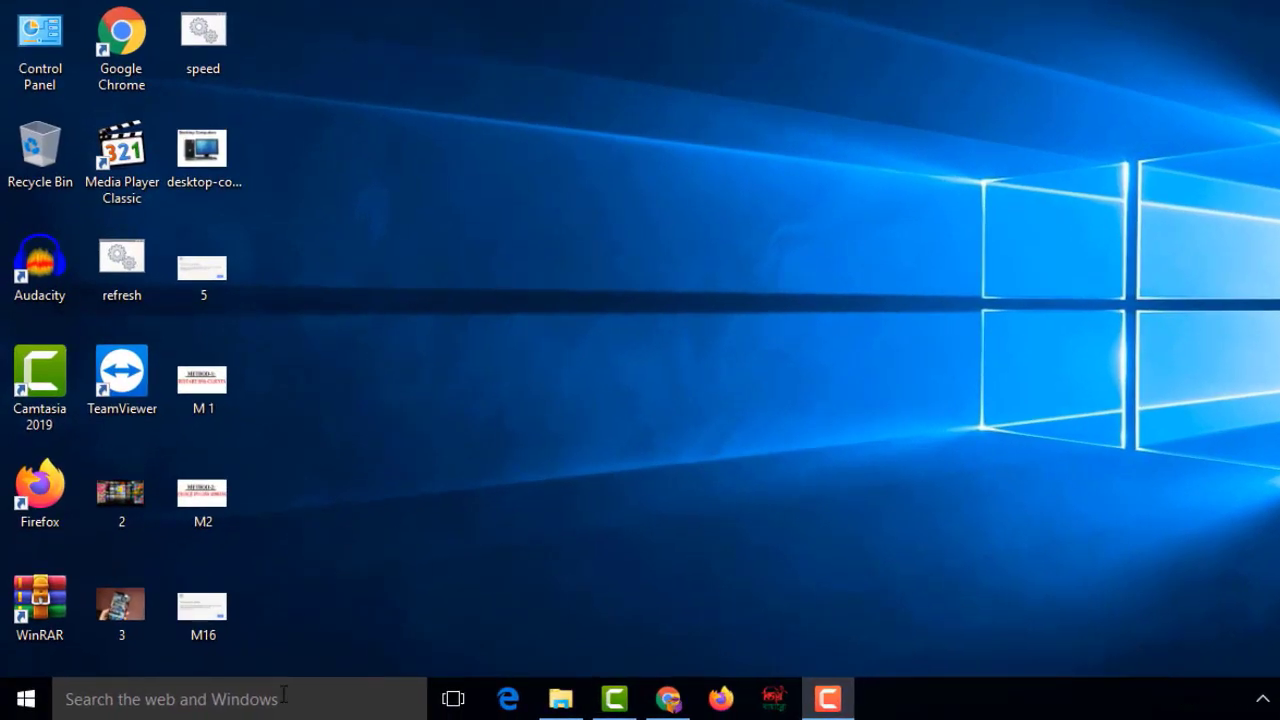
# Search Windows for cmd and open Command Prompt as administrator
pyautogui.click(285, 694)
pyautogui.write('c')
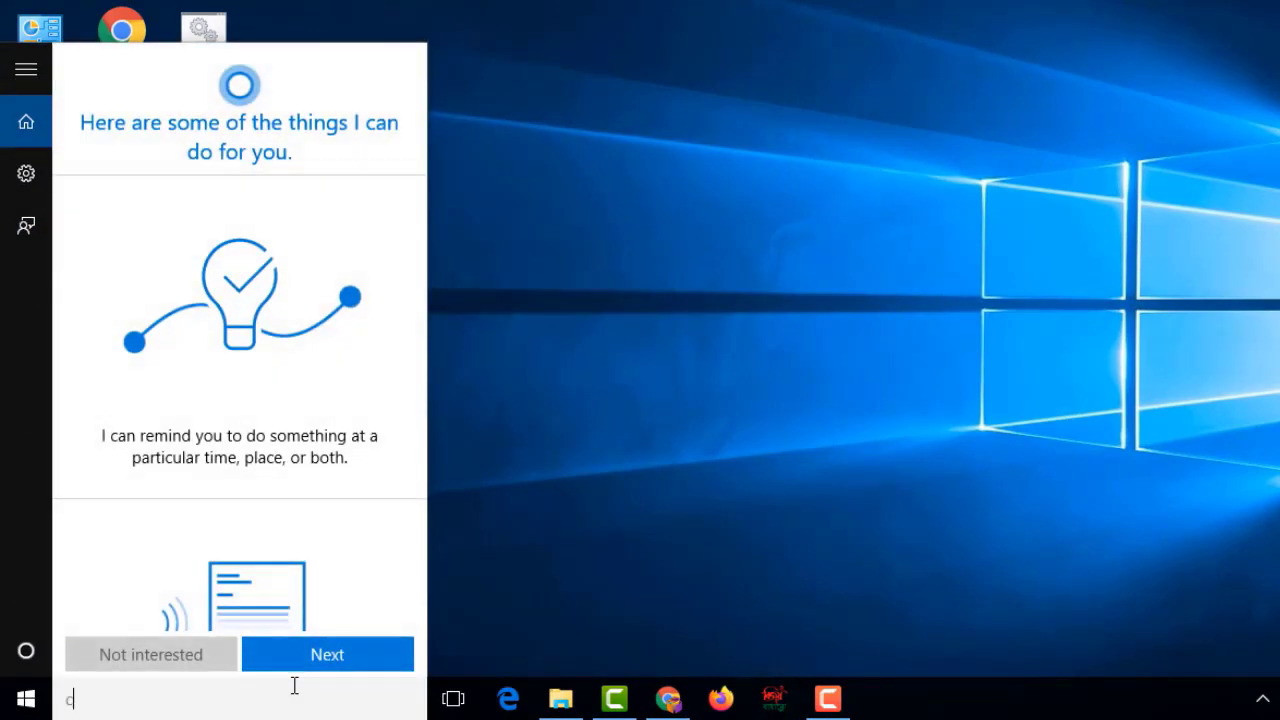
pyautogui.write('md')
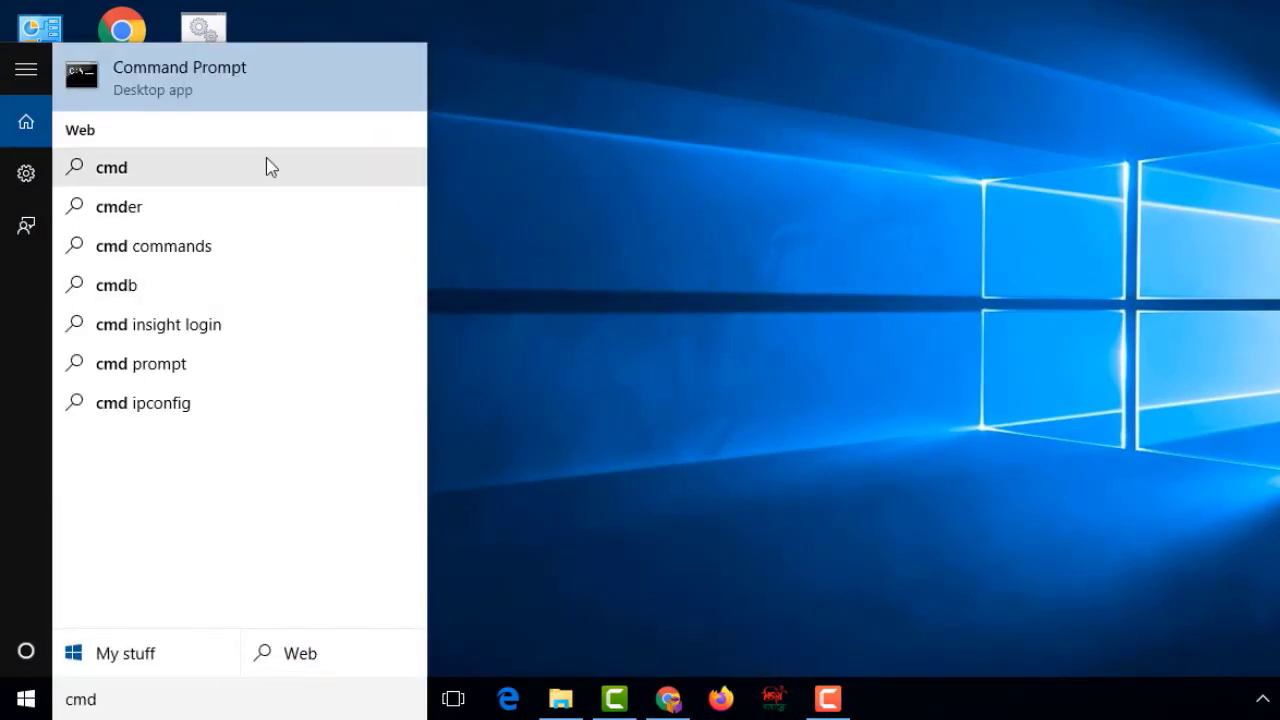
pyautogui.rightClick(287, 90)
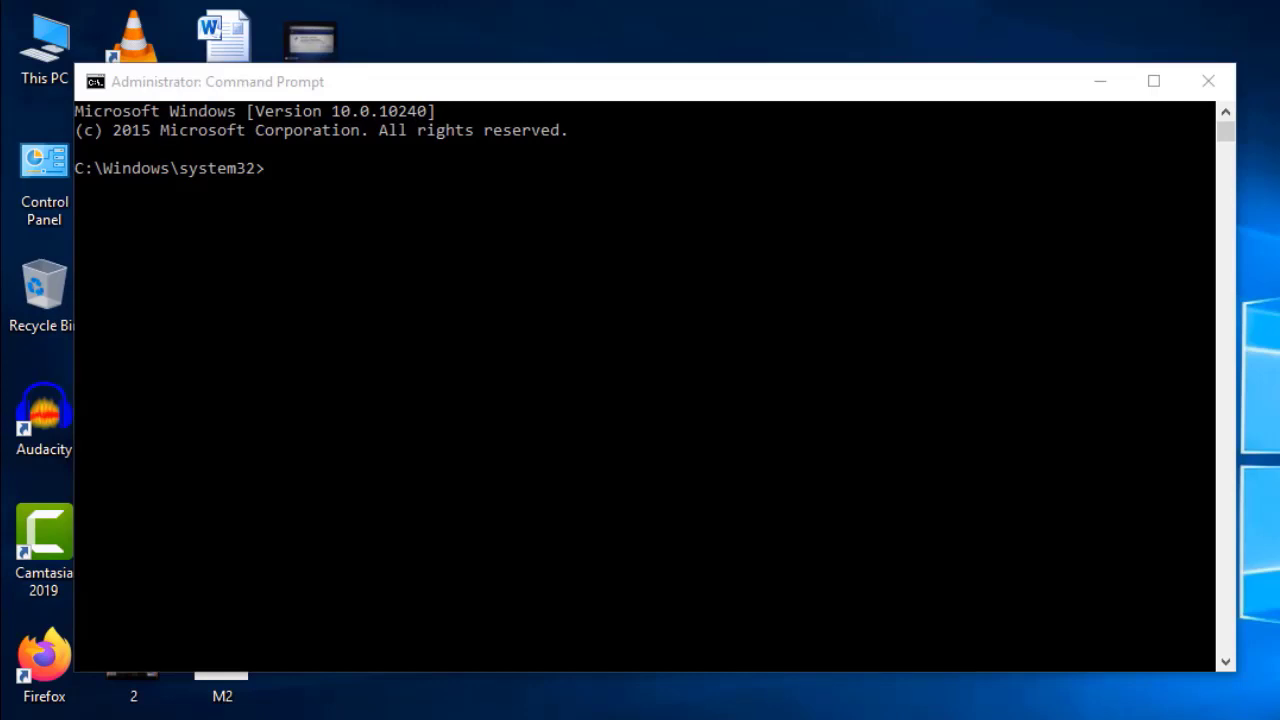
# Run ipconfig/release to release the IP addresses and ipconfig/all to list the full network configuration
pyautogui.click(278, 172)
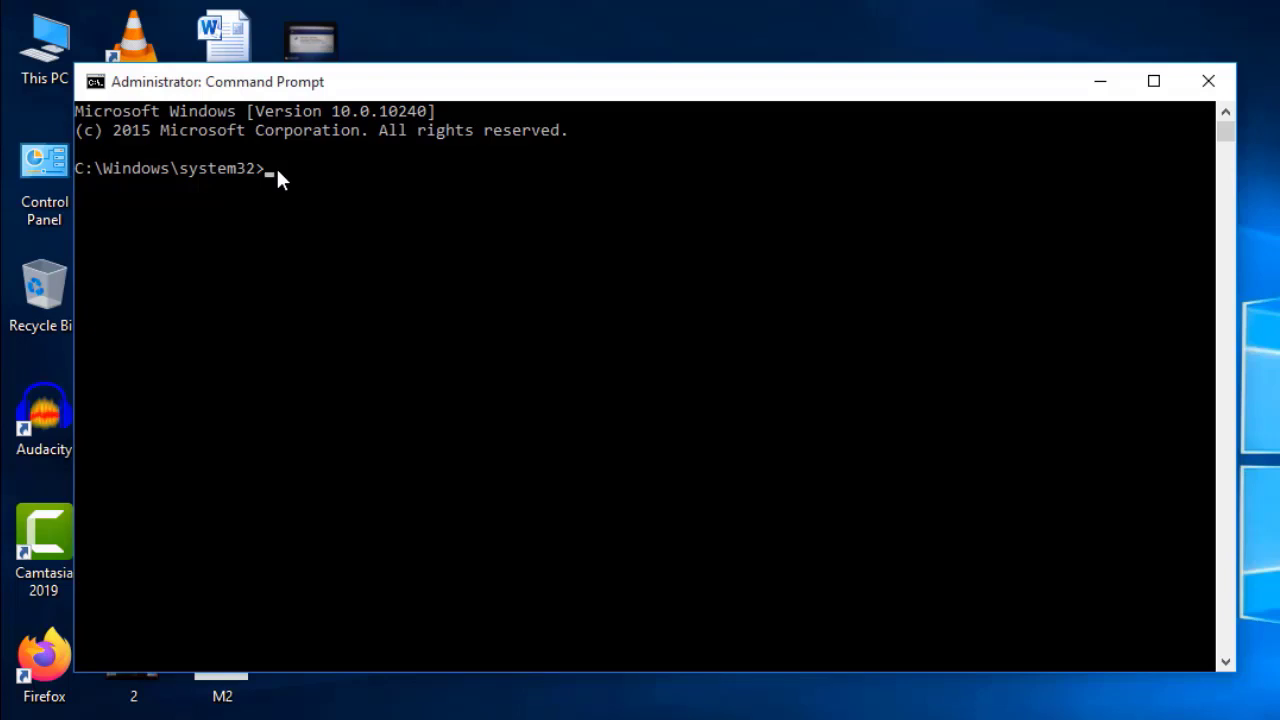
pyautogui.write('ipconfig/re')
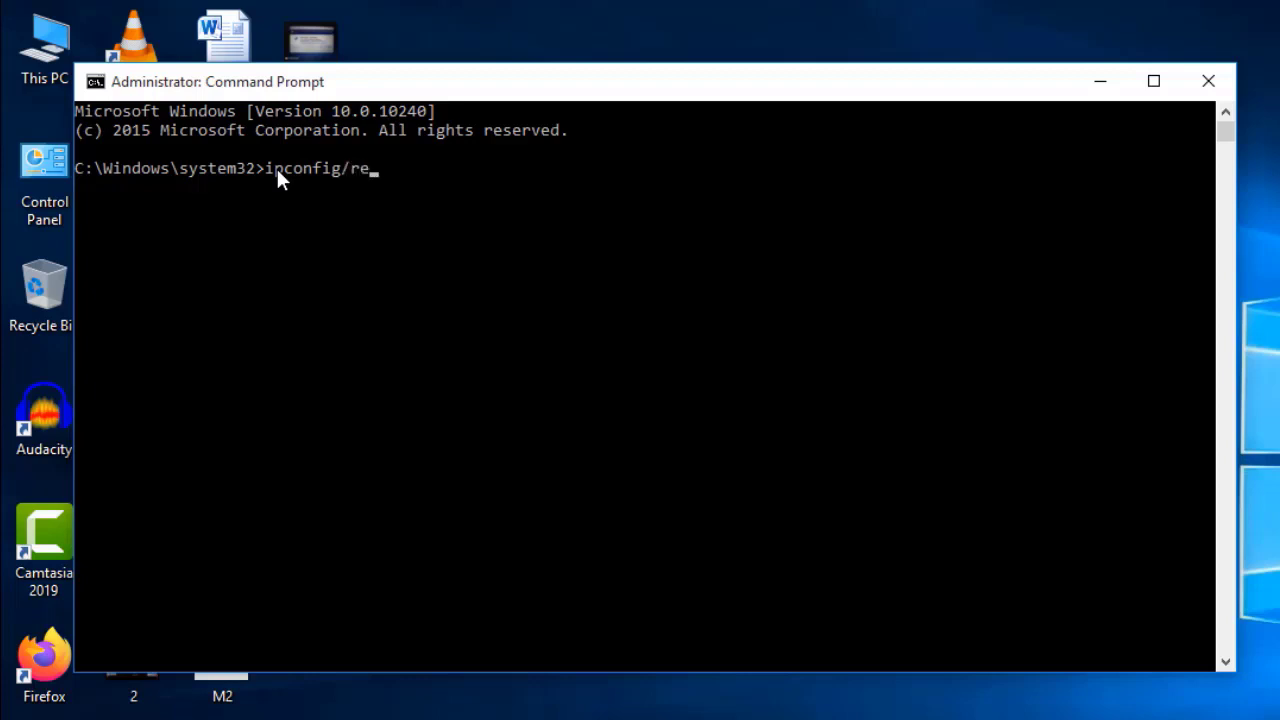
pyautogui.write('lease')
pyautogui.press('Return')
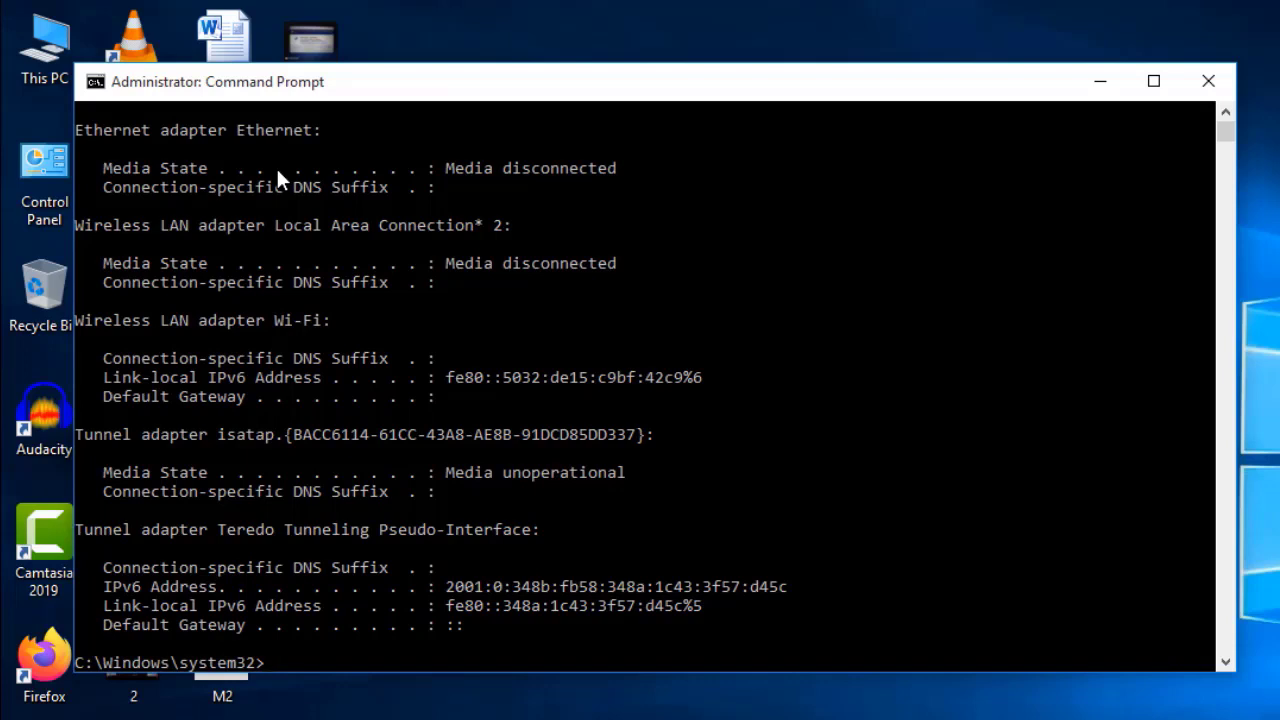
pyautogui.write('ipconfig/all')
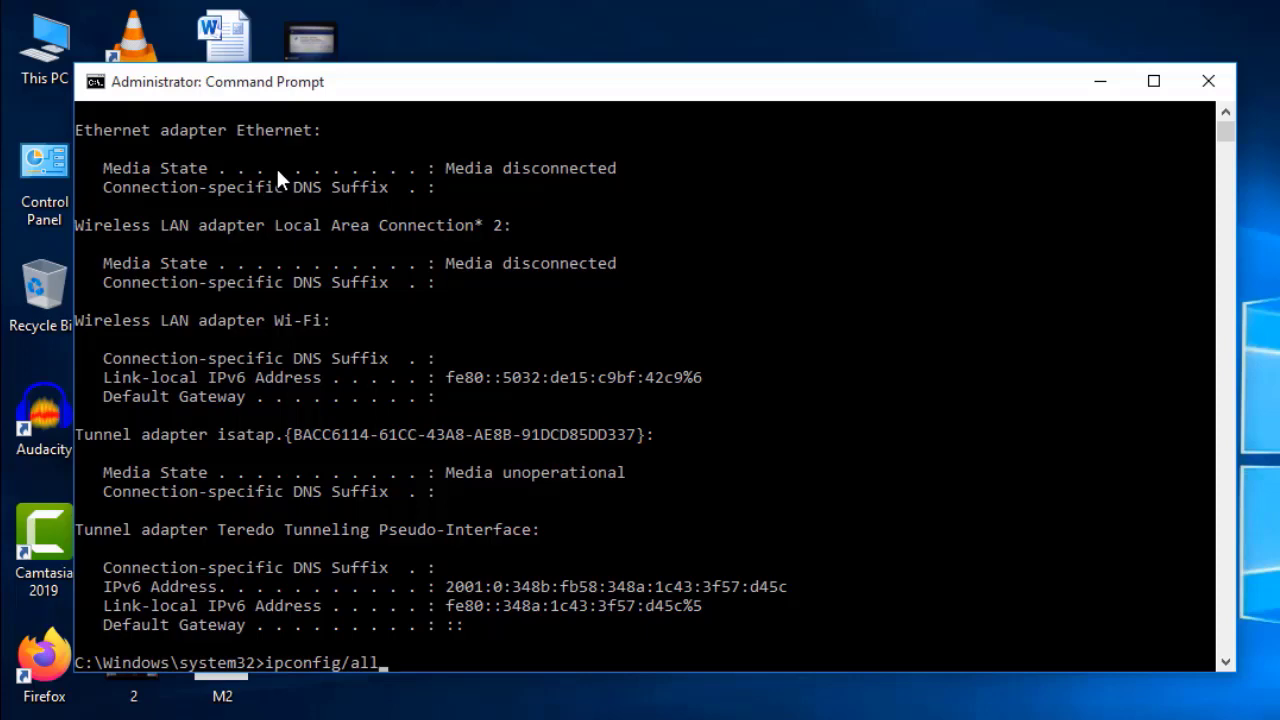
pyautogui.press('Return')
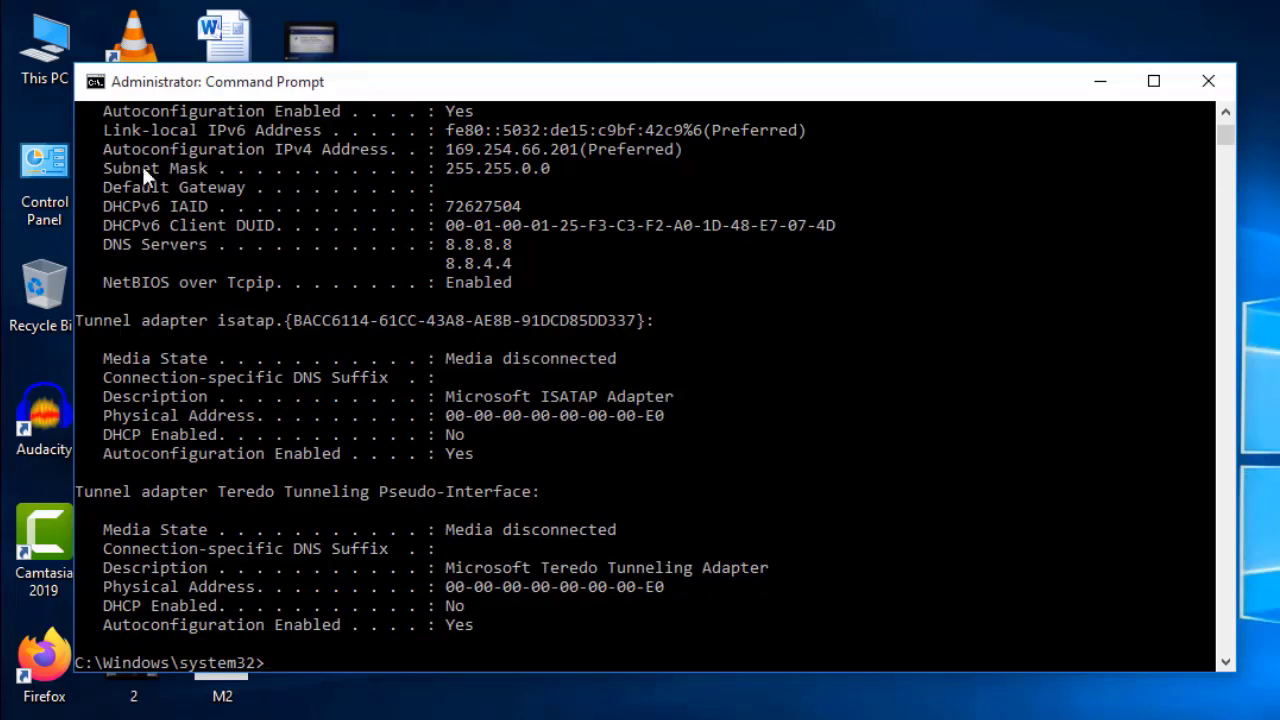
# Flush the DNS resolver cache with ipconfig/flushdns and renew the IP addresses with ipconfig/renew
pyautogui.write('ipconfig')
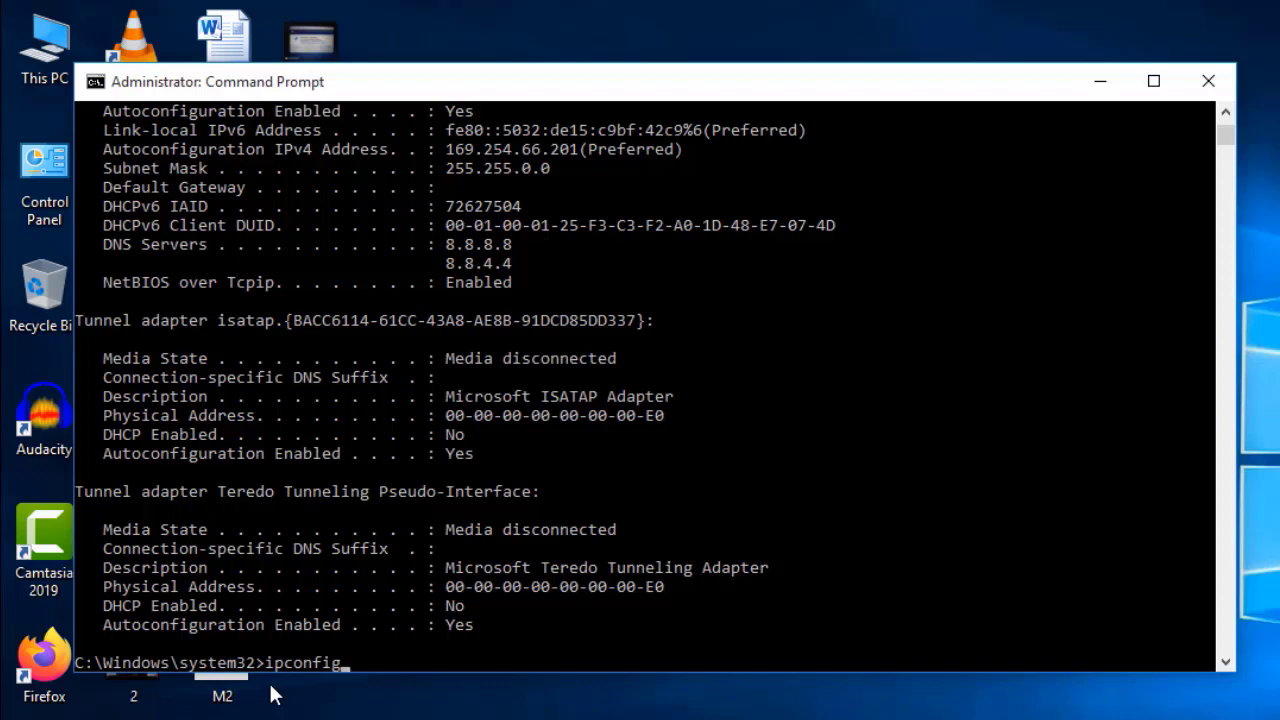
pyautogui.write('/flushdns')
pyautogui.press('Return')
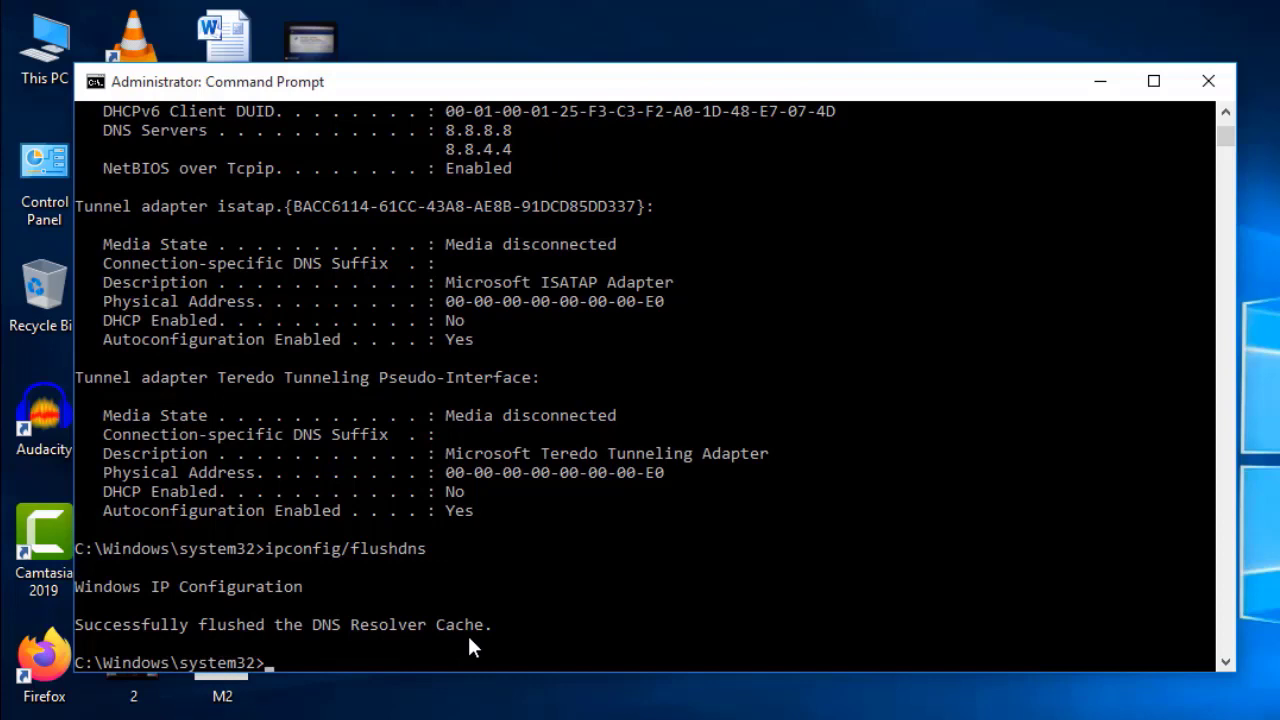
pyautogui.write('ipconfig/renew')
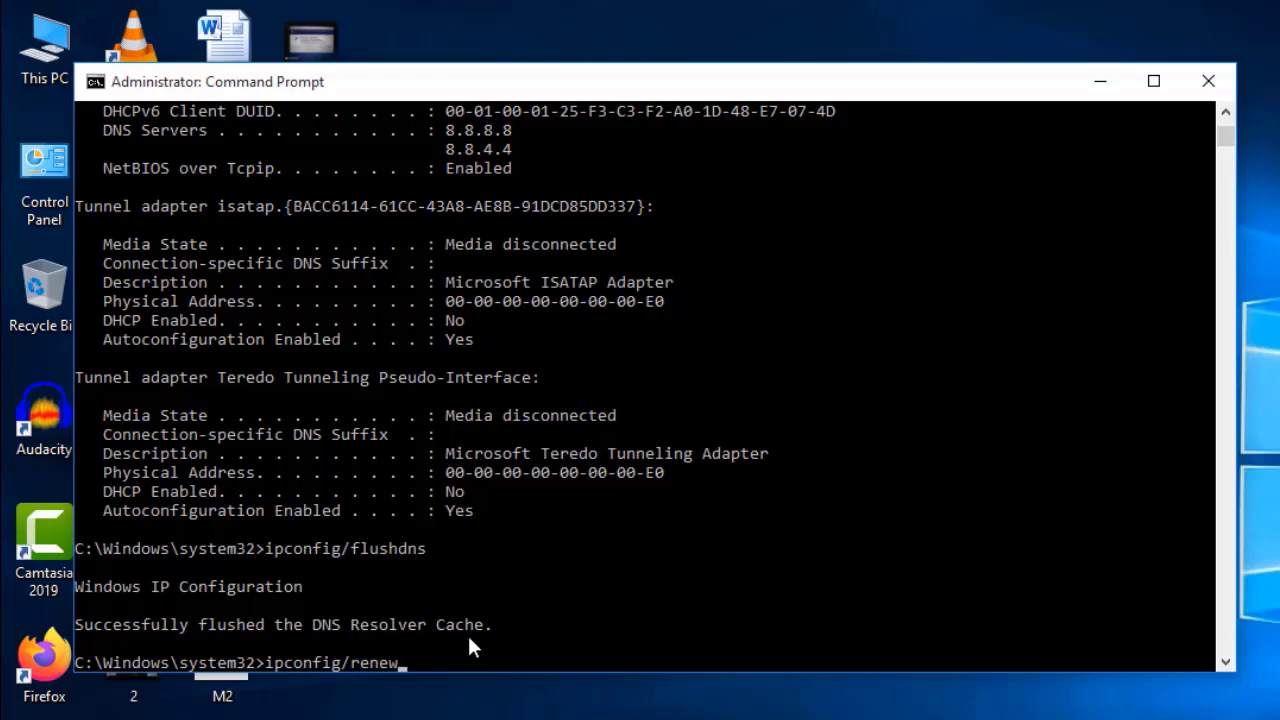
pyautogui.press('Return')
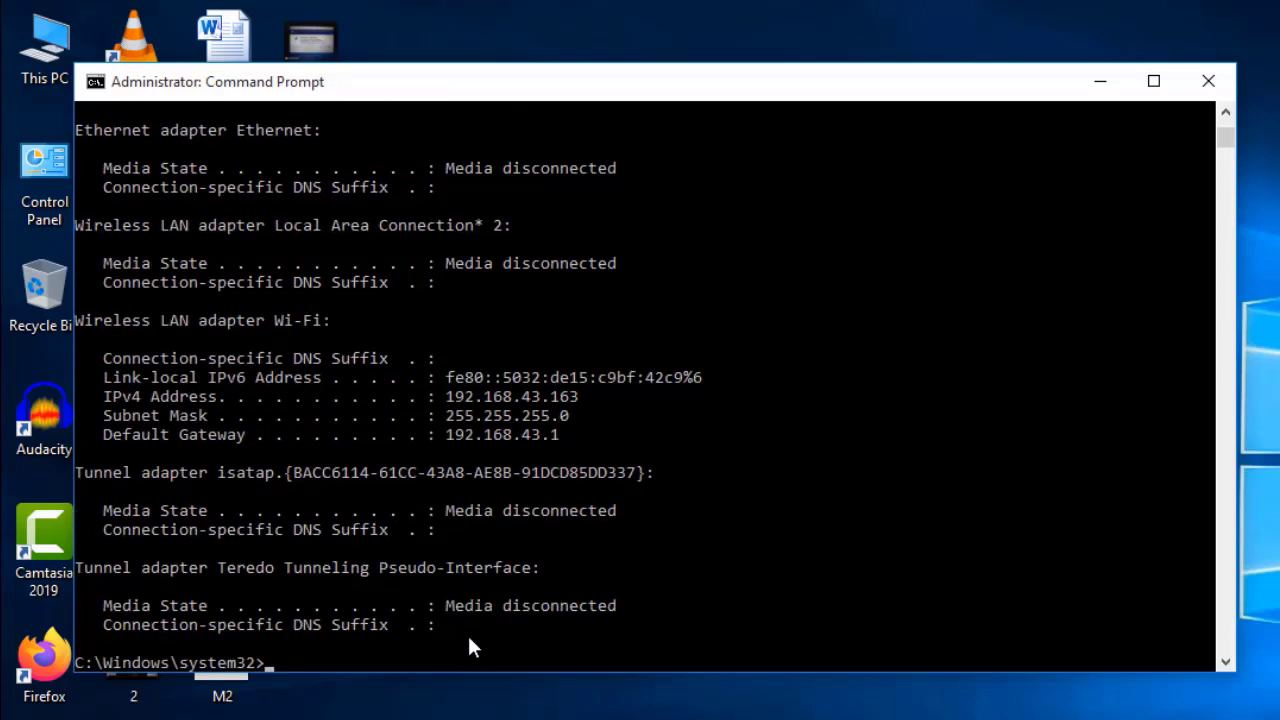
# Run netsh int ip set dns and netsh winsock reset, and close the Command Prompt window
pyautogui.write('netsh int ip set dns')
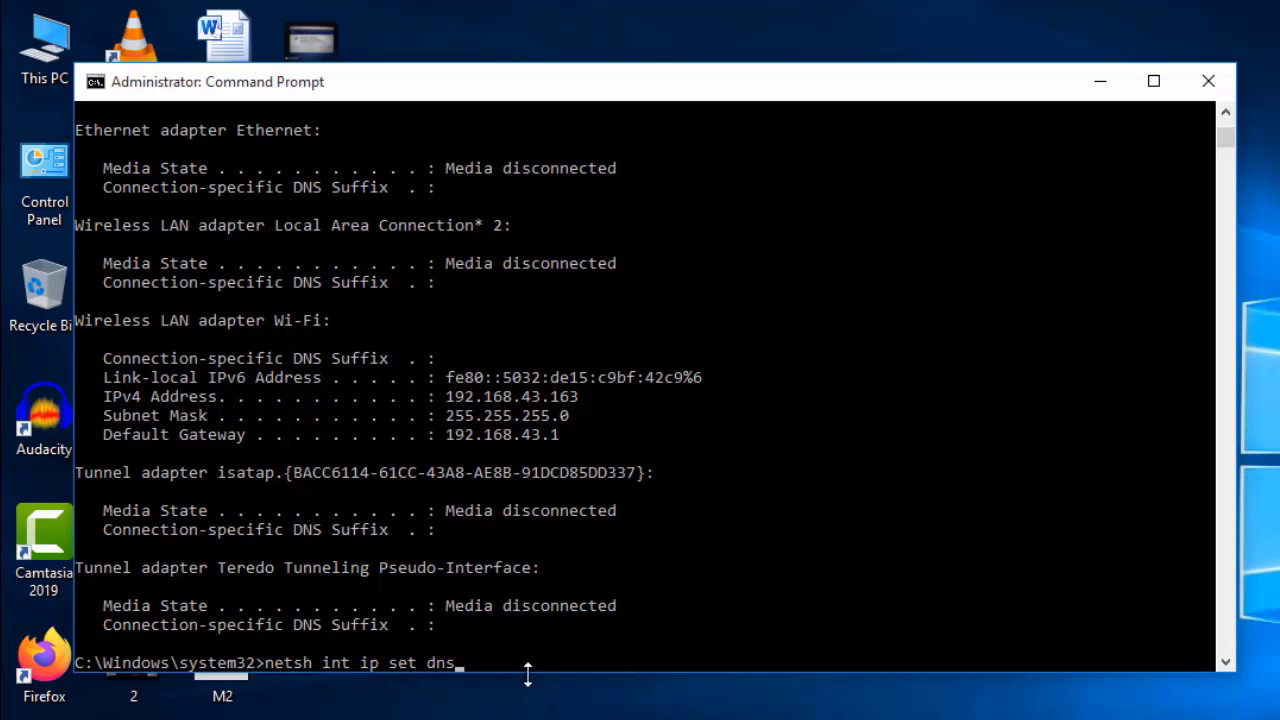
pyautogui.press('Return')
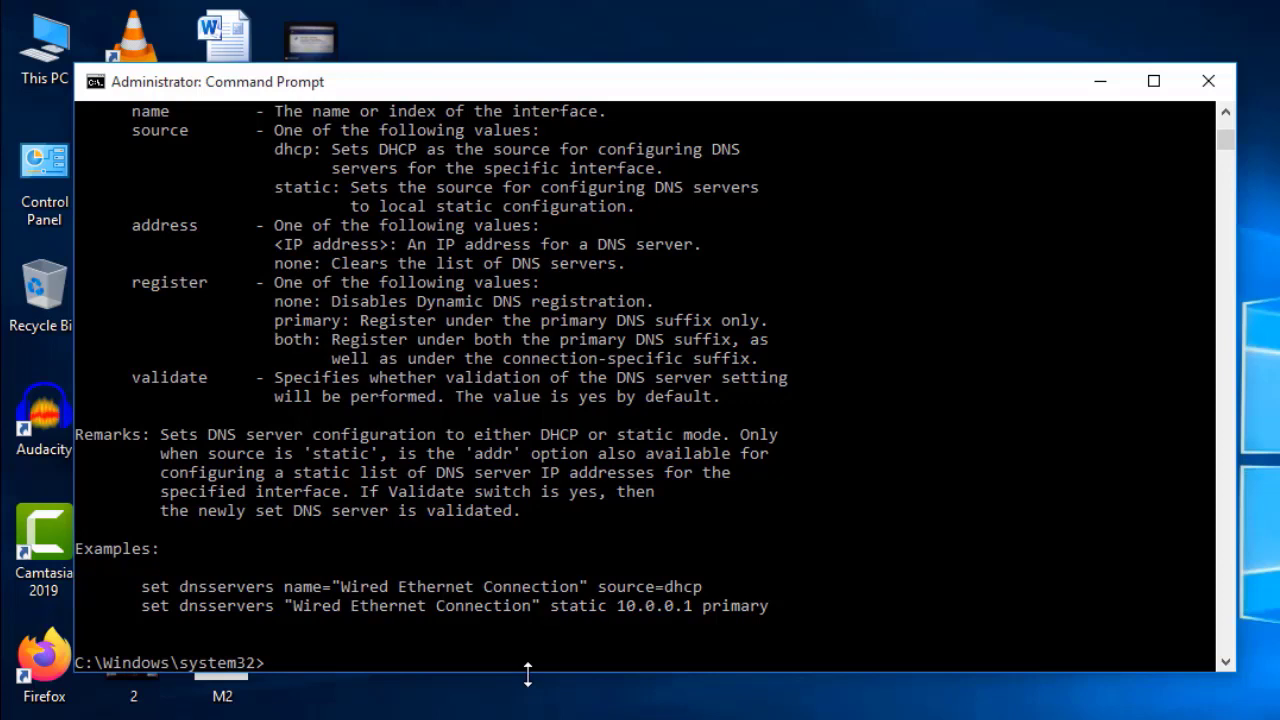
pyautogui.write('netsh winsock')
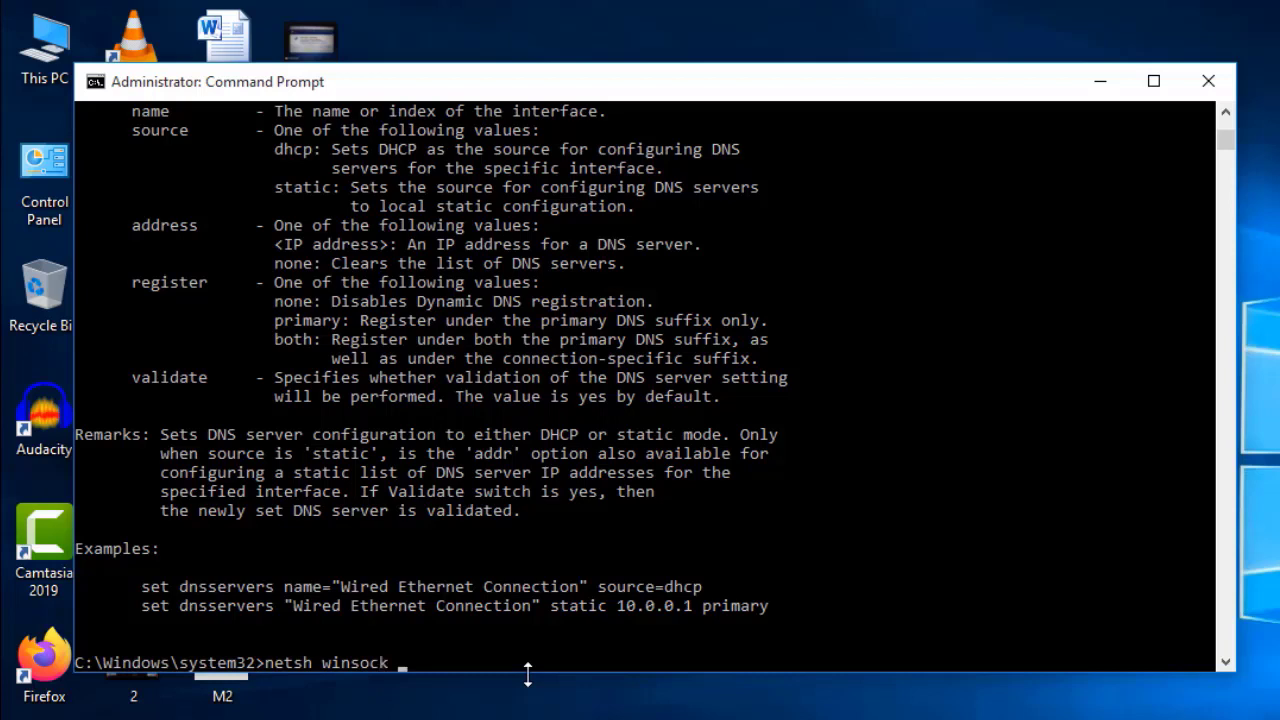
pyautogui.write(' reset')
pyautogui.press('Return')
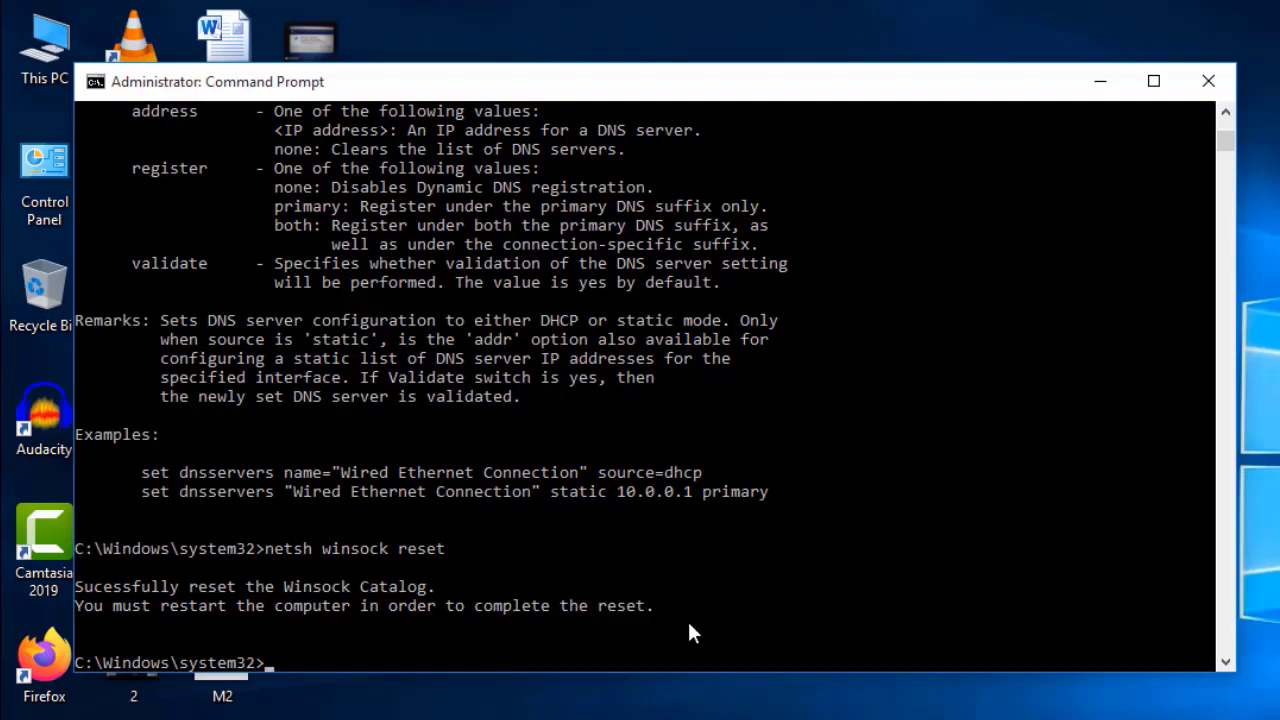
pyautogui.click(1208, 84)
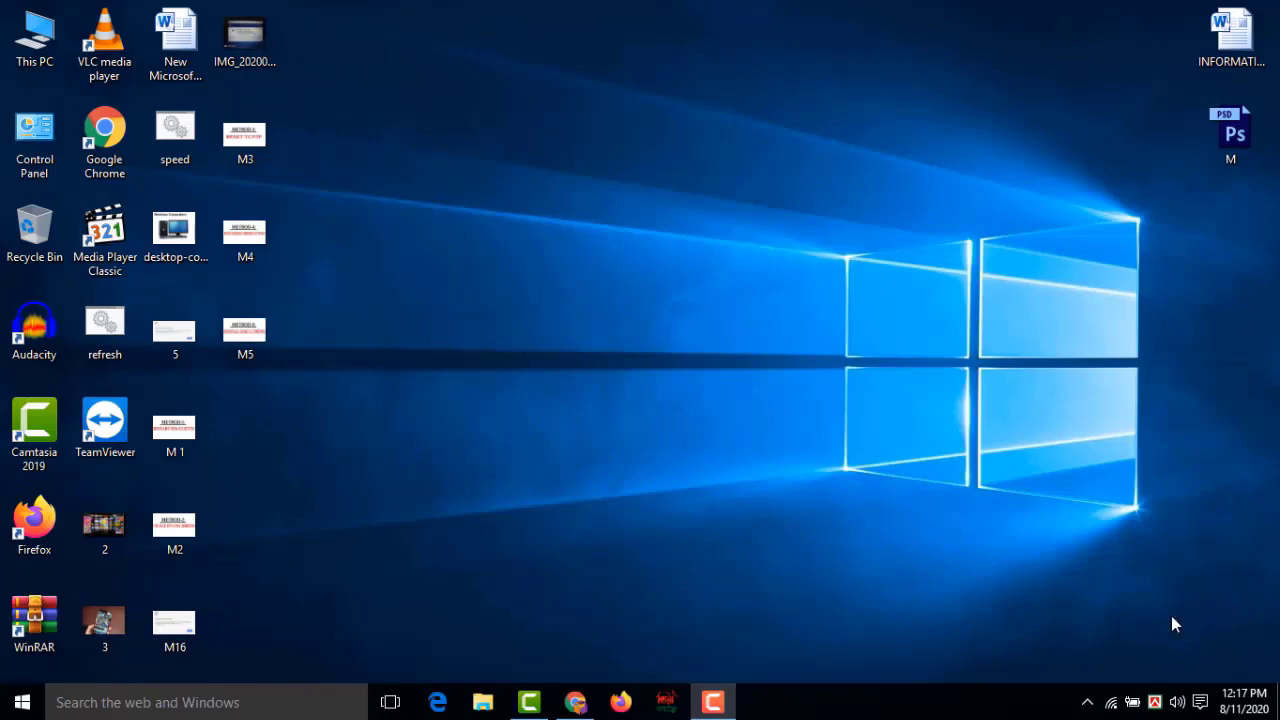
# Switch to Google Chrome and open the chrome://flags/ page in a new tab
pyautogui.click(575, 702)
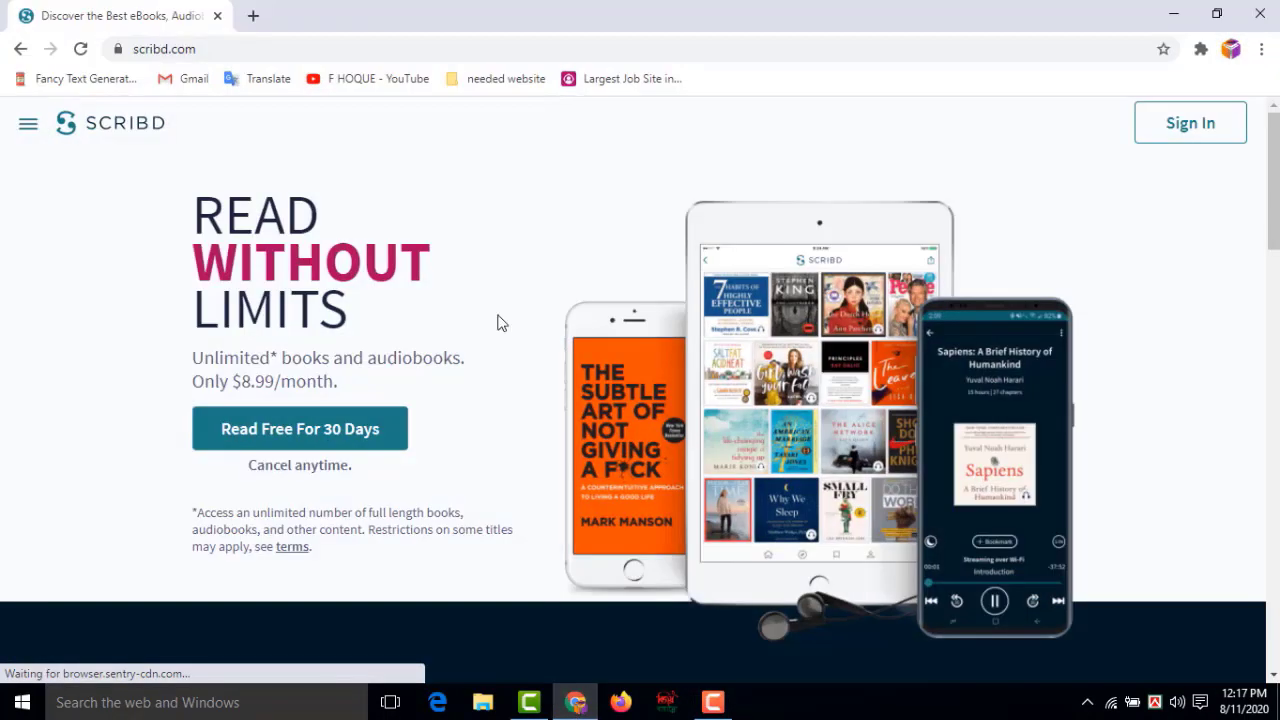
pyautogui.click(253, 15)
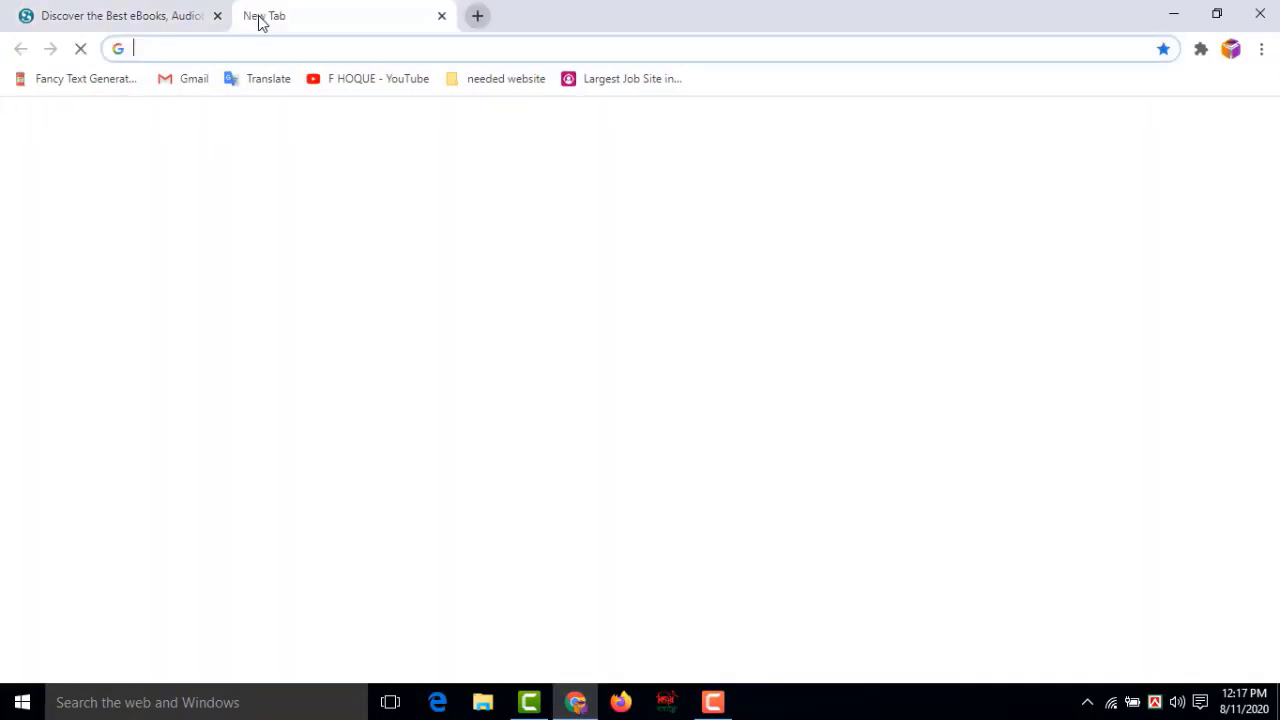
pyautogui.write('ch')
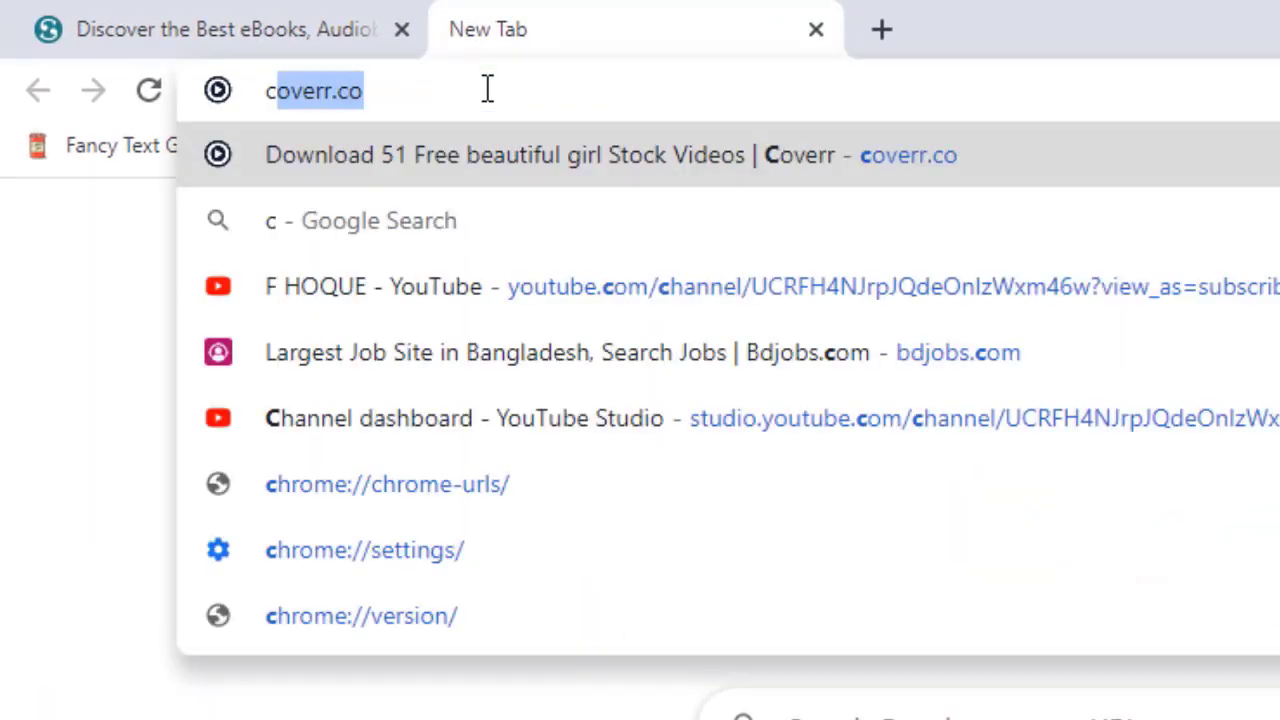
pyautogui.write('rome')
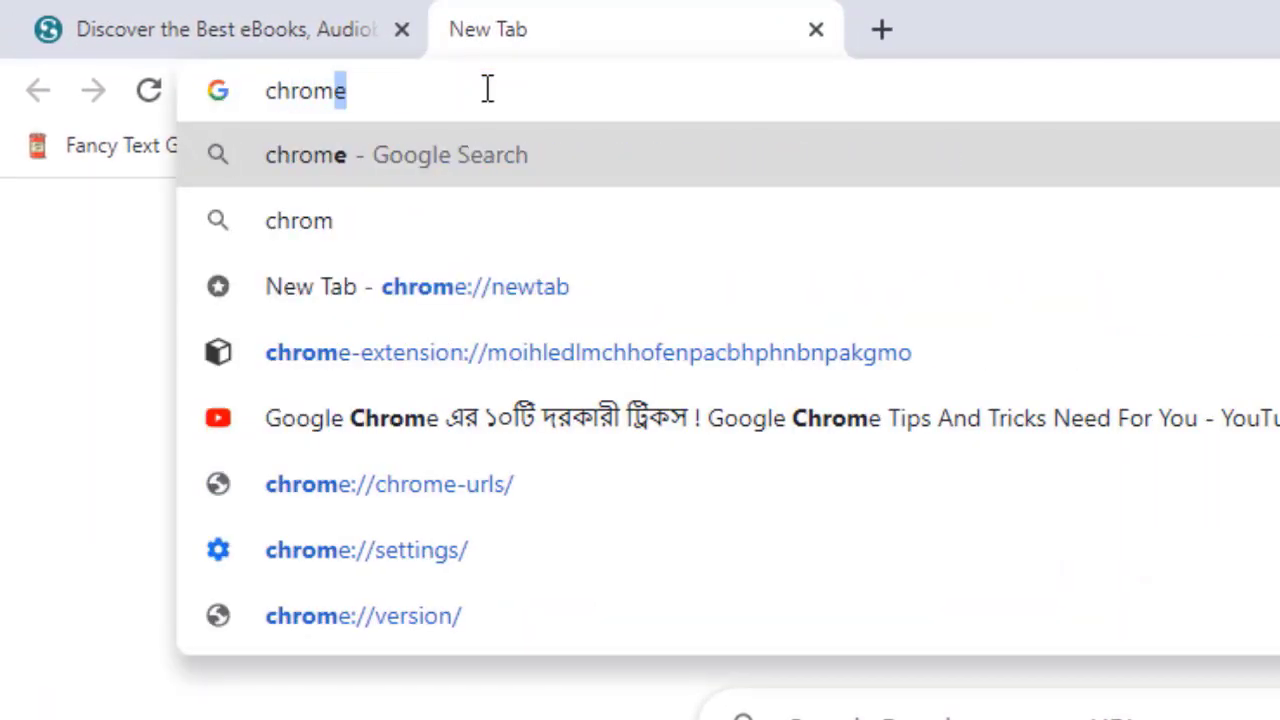
pyautogui.write(':')
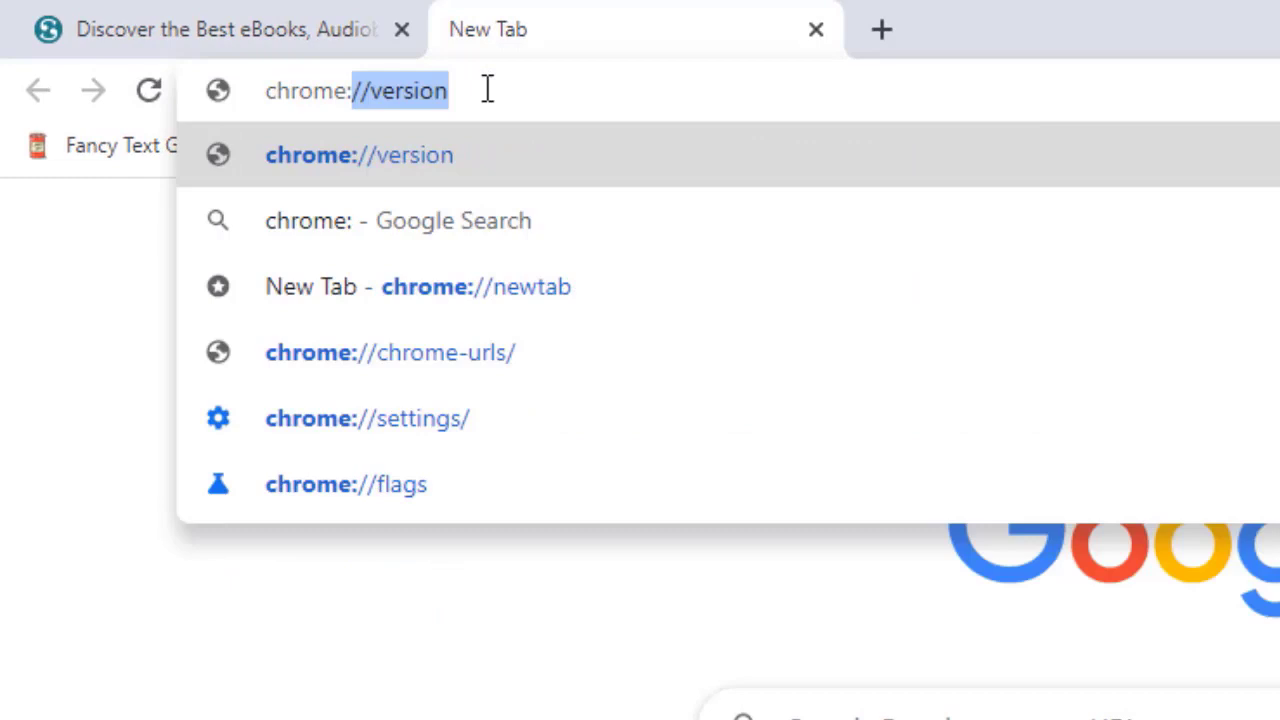
pyautogui.write('//')
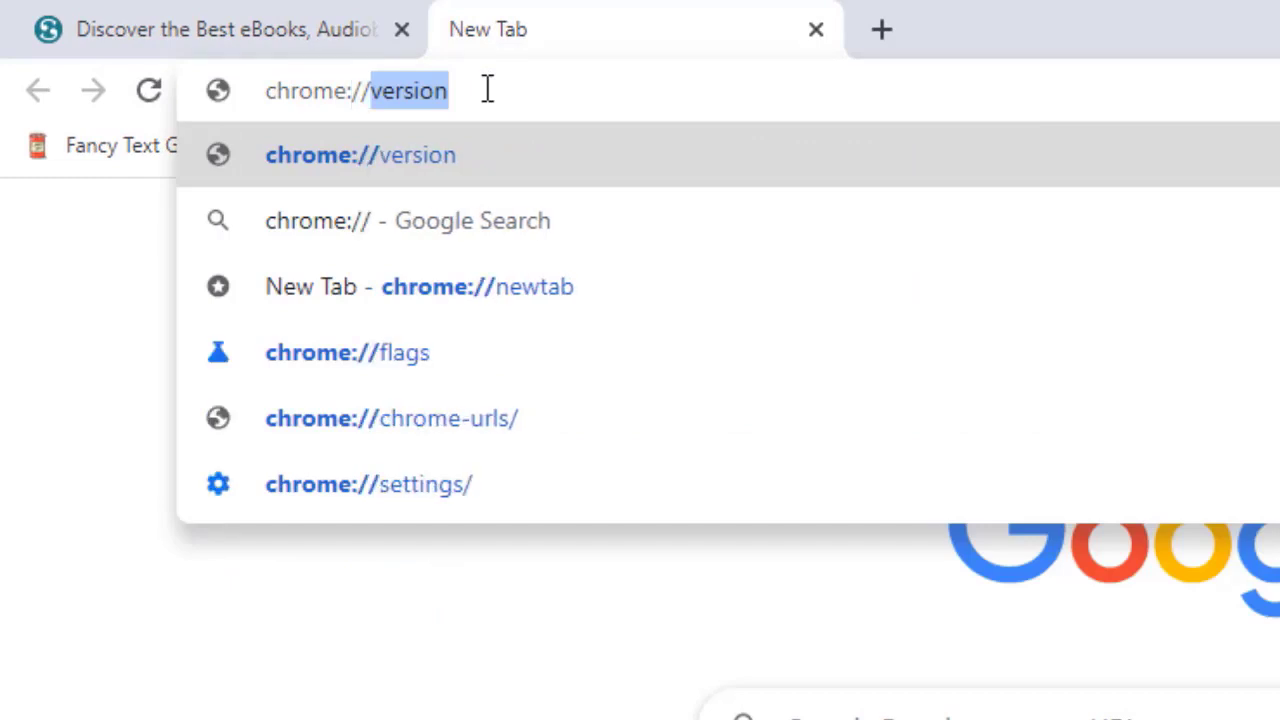
pyautogui.write('fla')
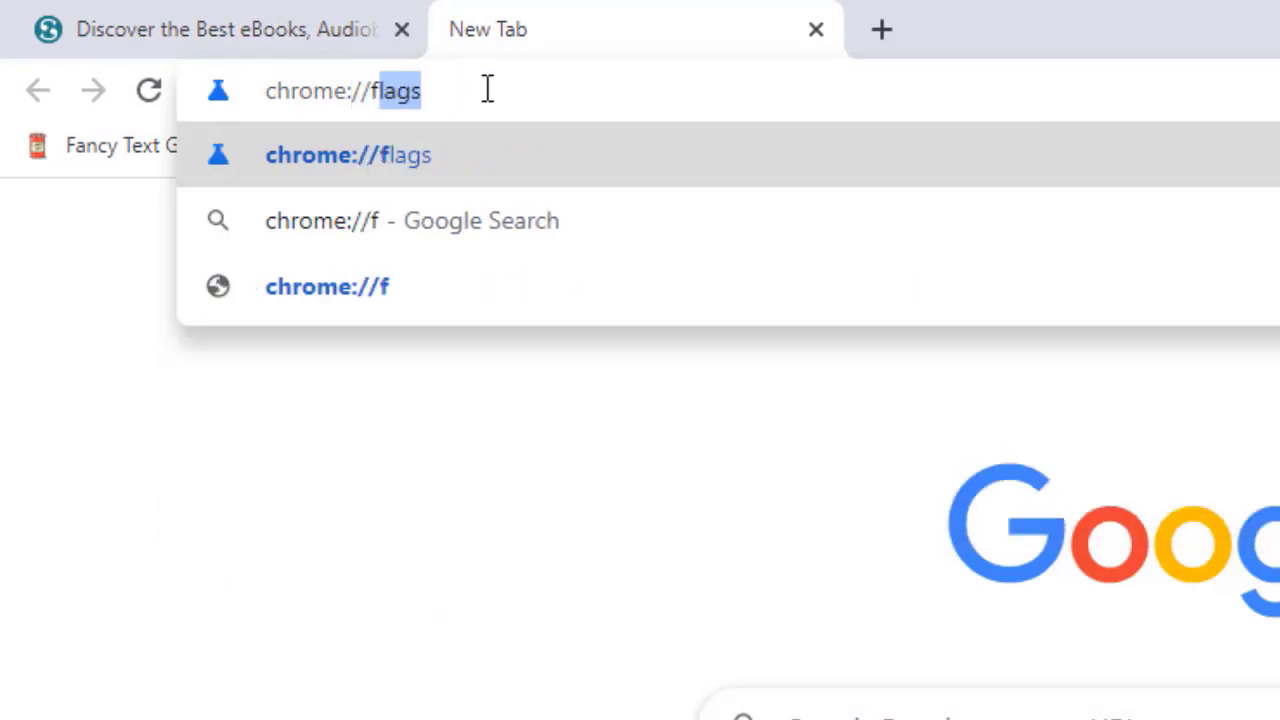
pyautogui.write('gs')
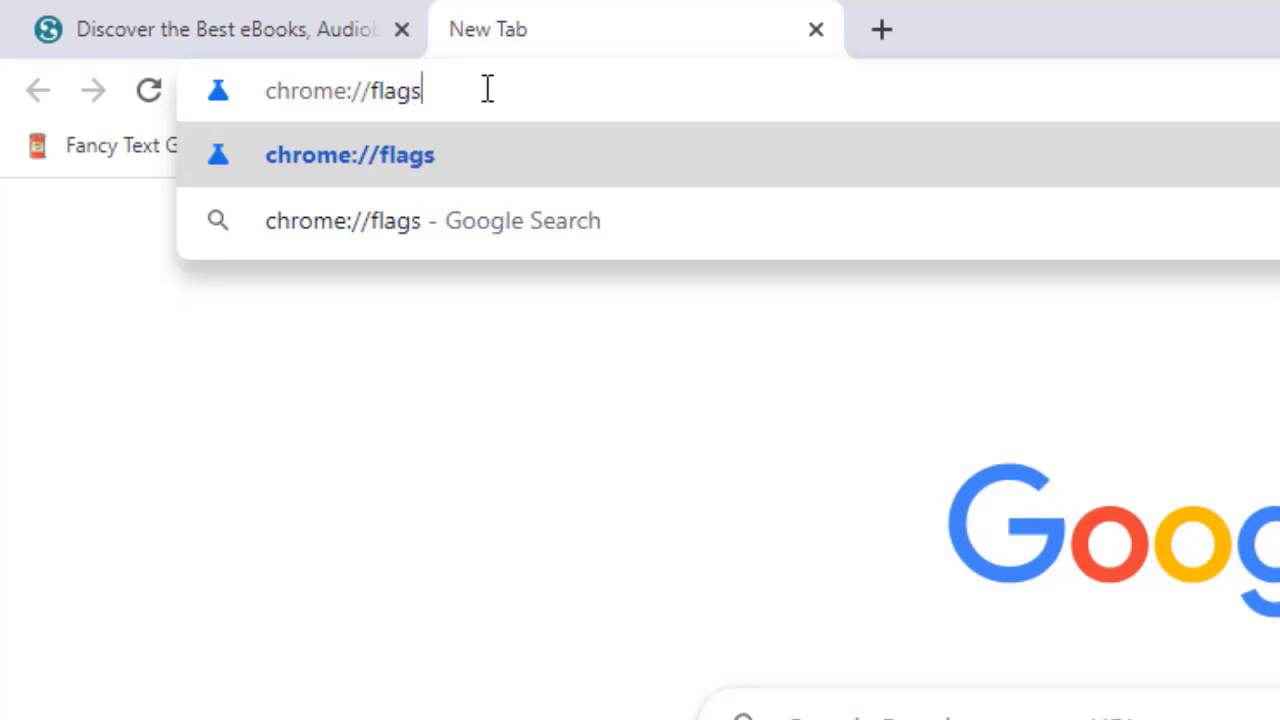
pyautogui.write('/')
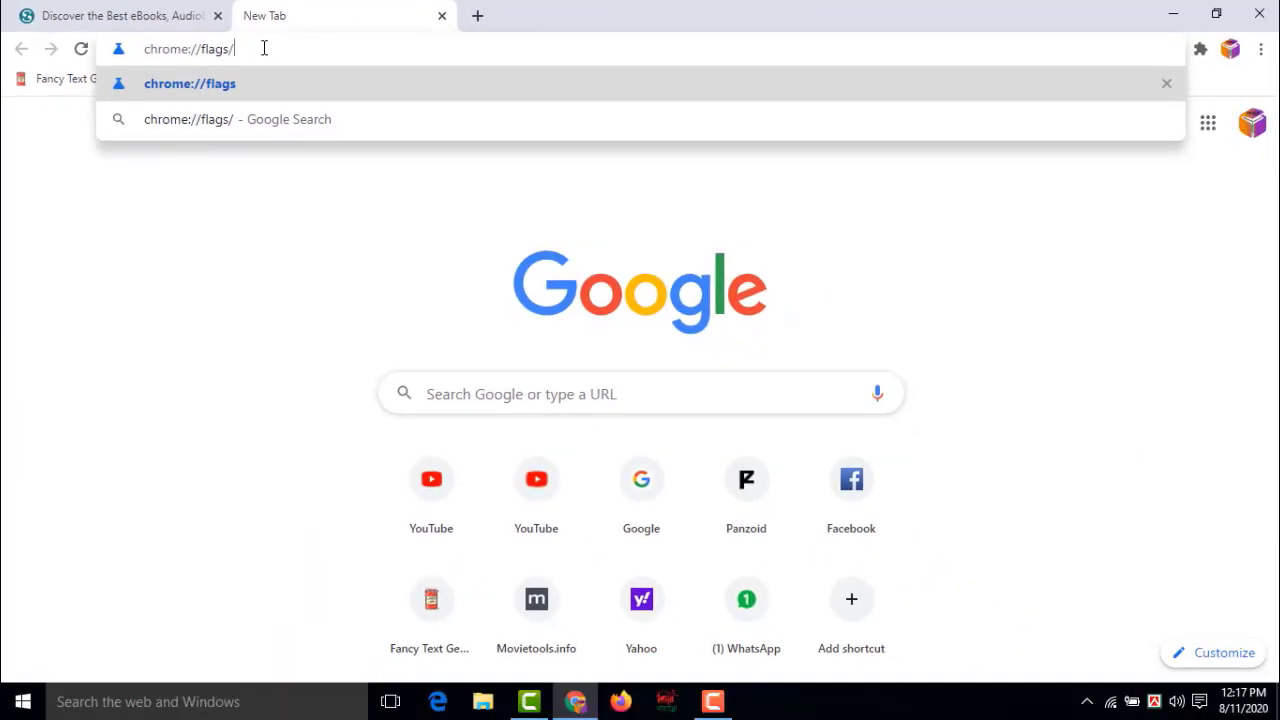
pyautogui.press('Return')
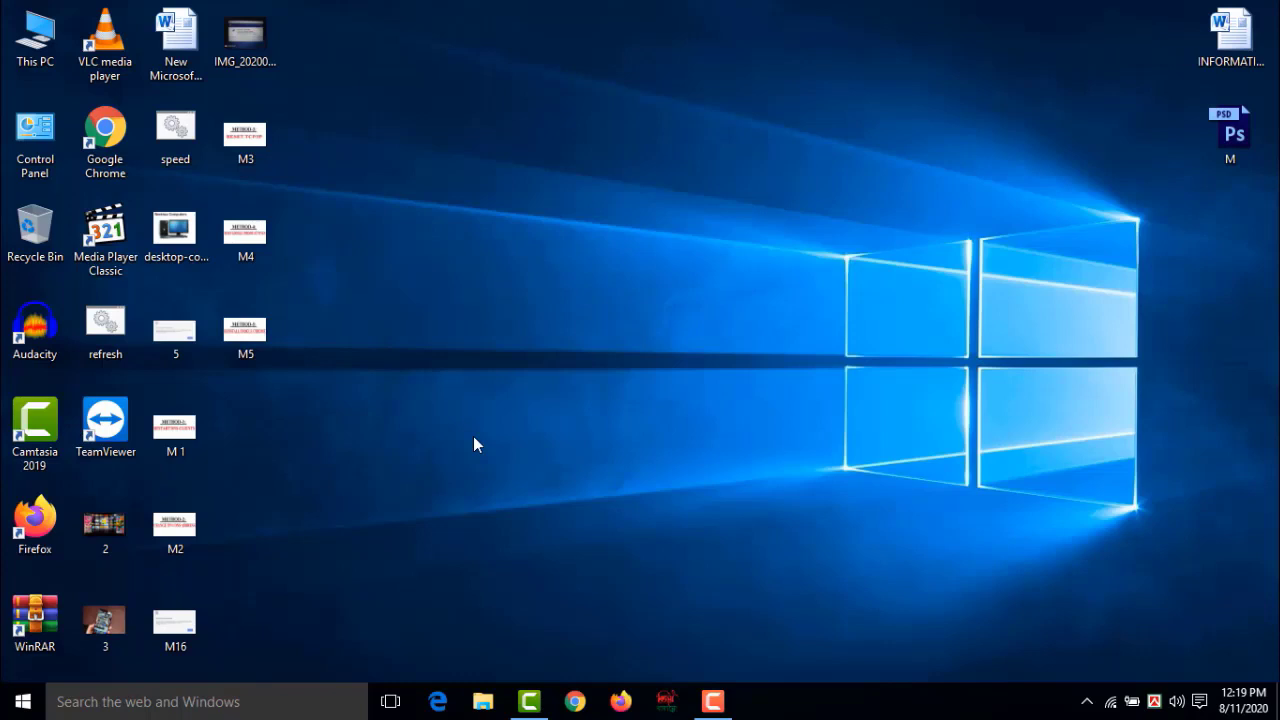
# Search Windows for Control Panel and open its Programs and Features list of installed programs
pyautogui.click(196, 705)
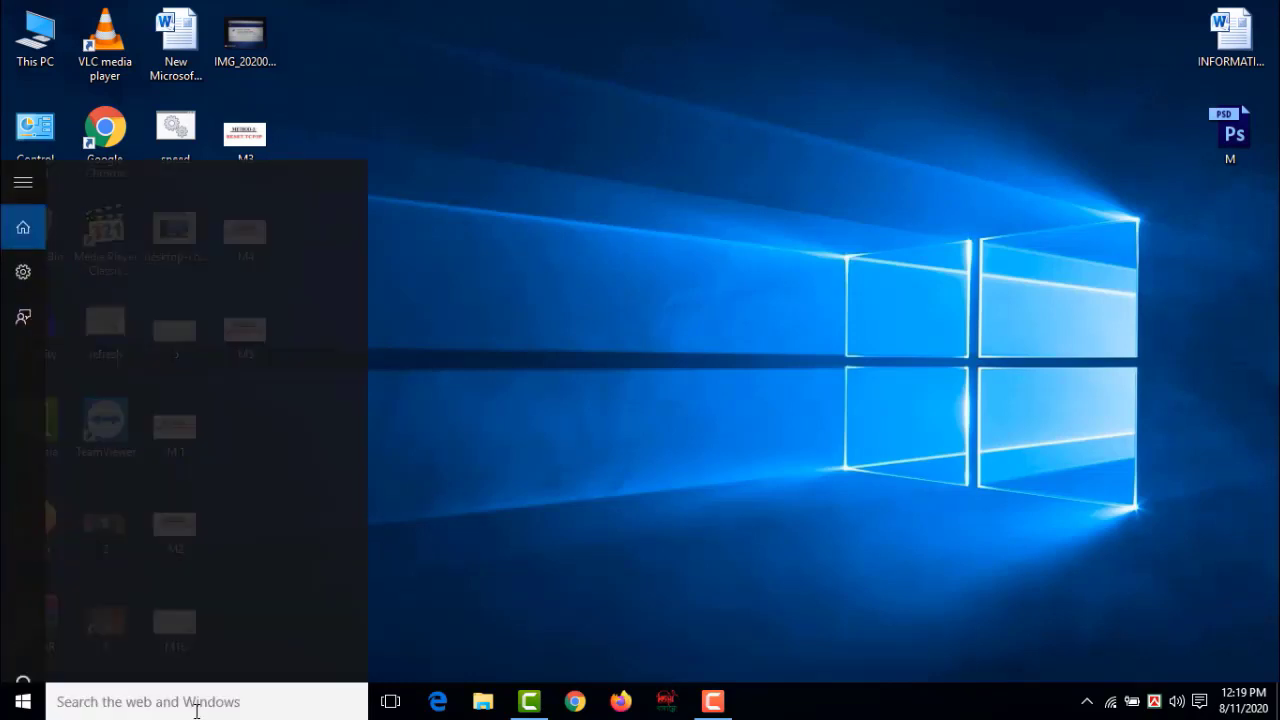
pyautogui.write('contr')
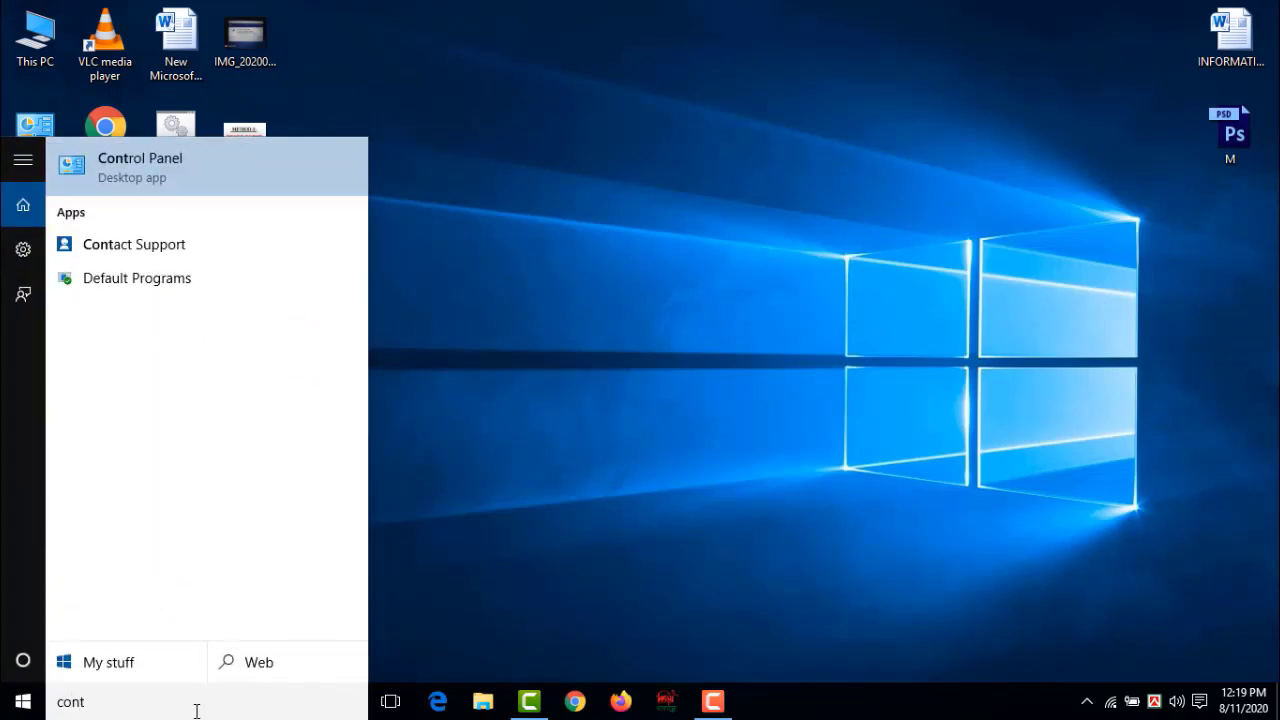
pyautogui.click(311, 175)
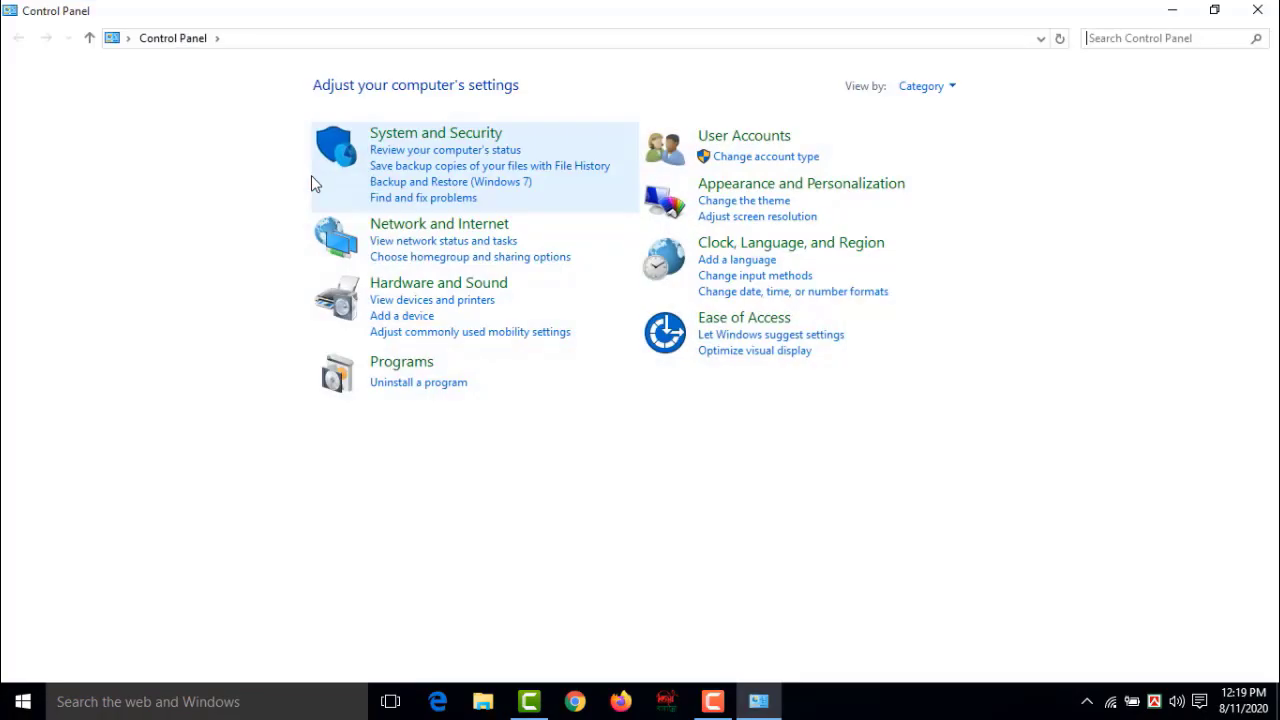
pyautogui.click(383, 367)
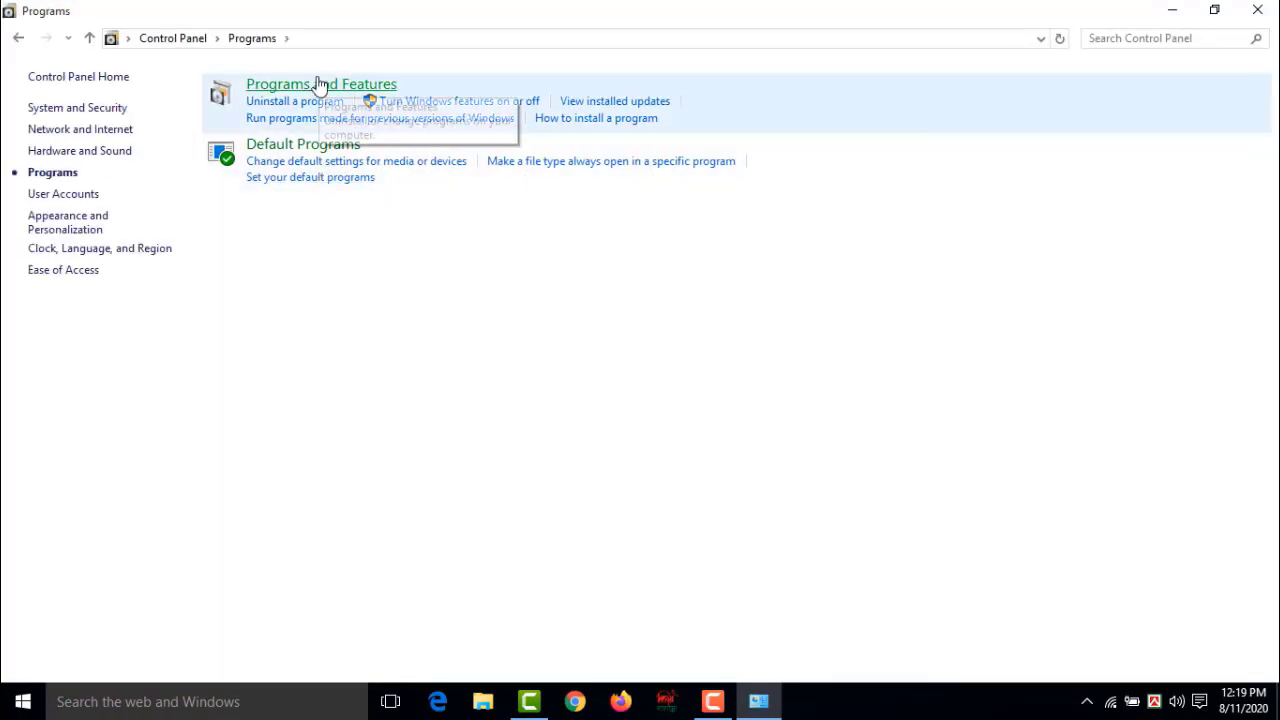
pyautogui.click(319, 85)
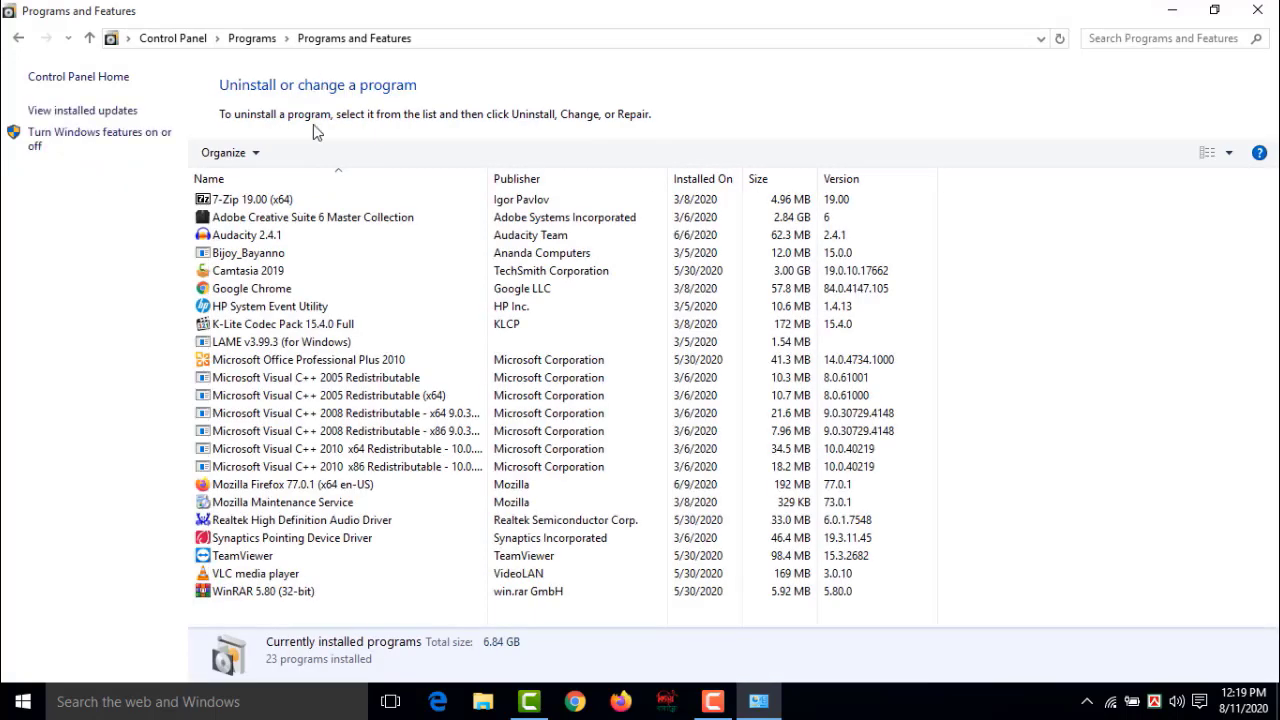
# Uninstall Google Chrome, choosing not to show the uninstall confirmation dialog in the future
pyautogui.click(266, 292)
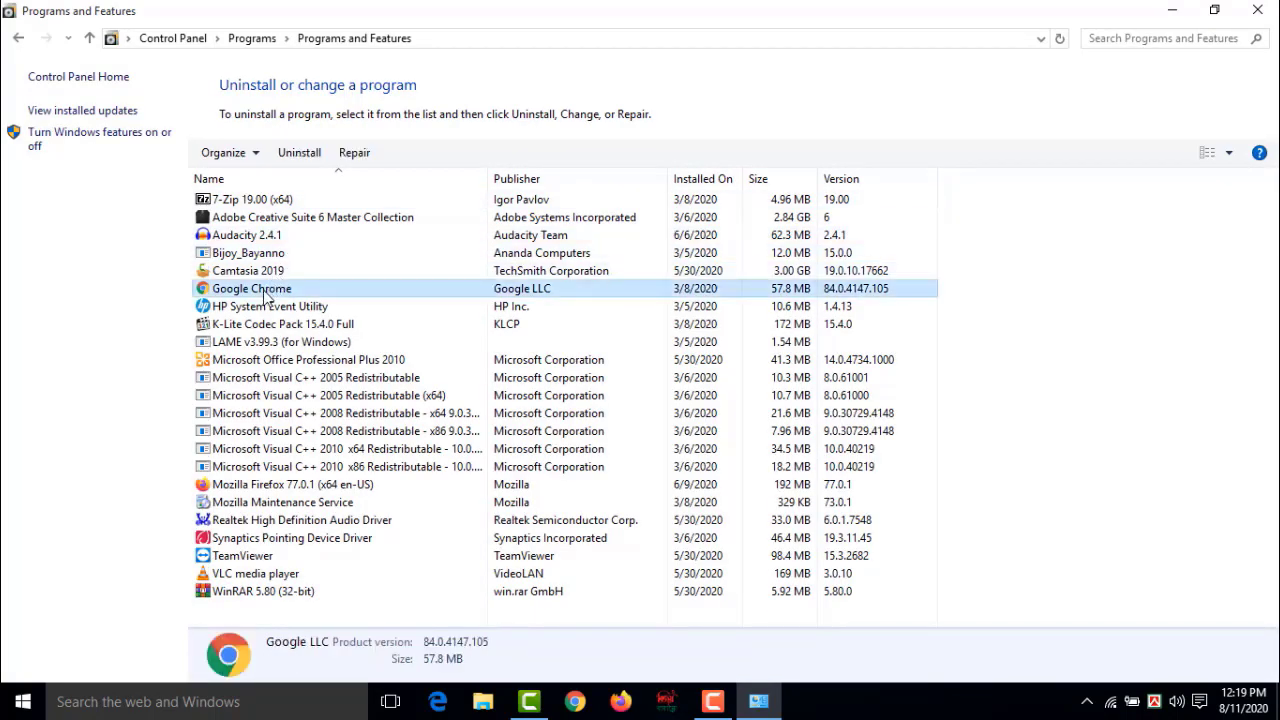
pyautogui.click(299, 152)
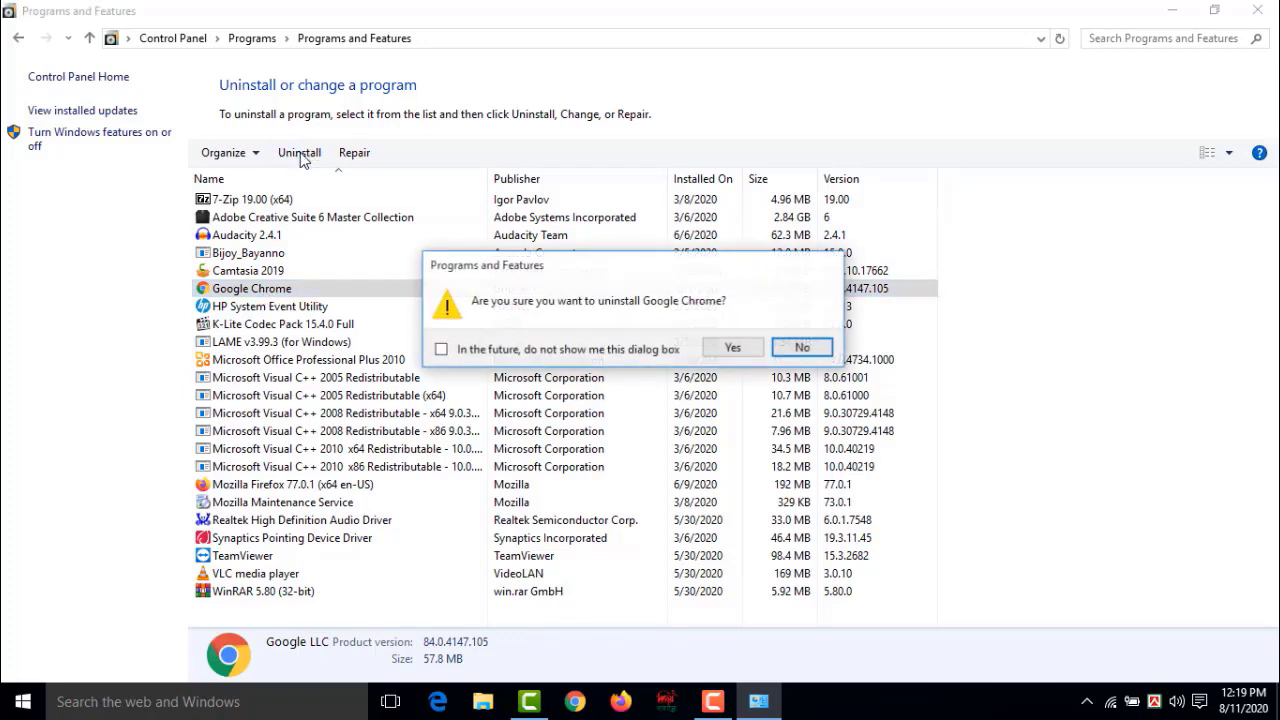
pyautogui.click(441, 349)
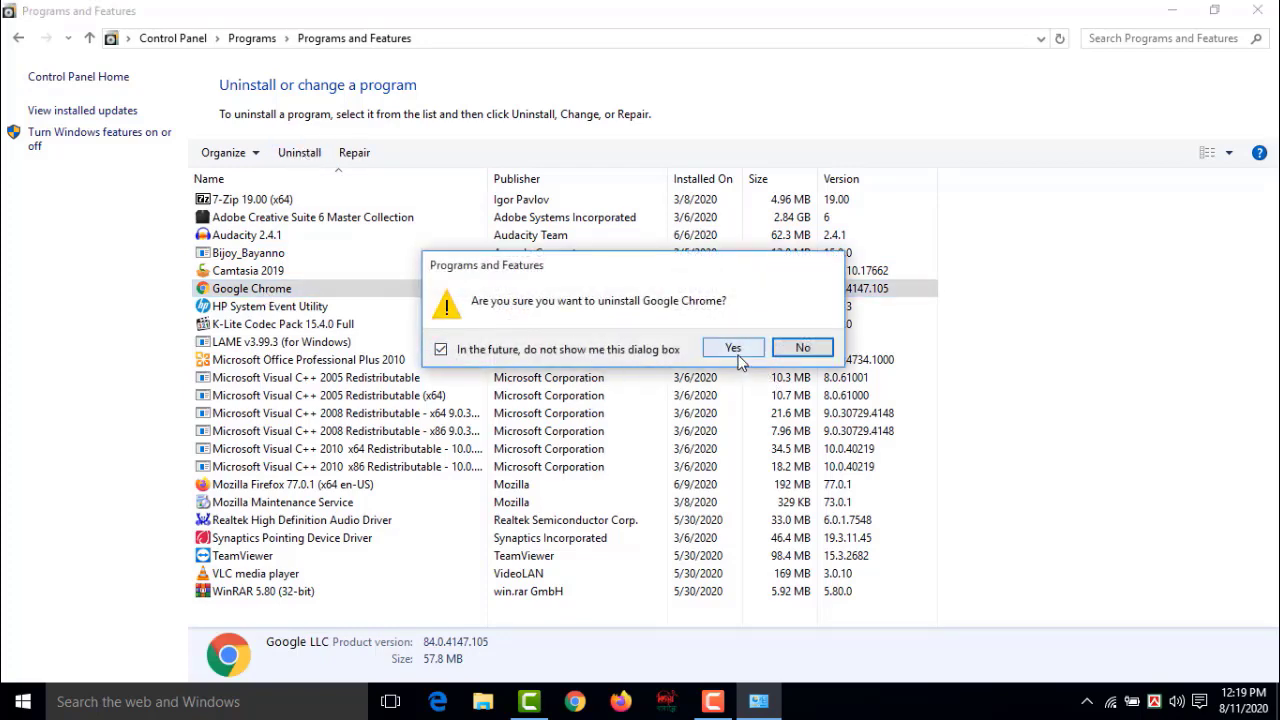